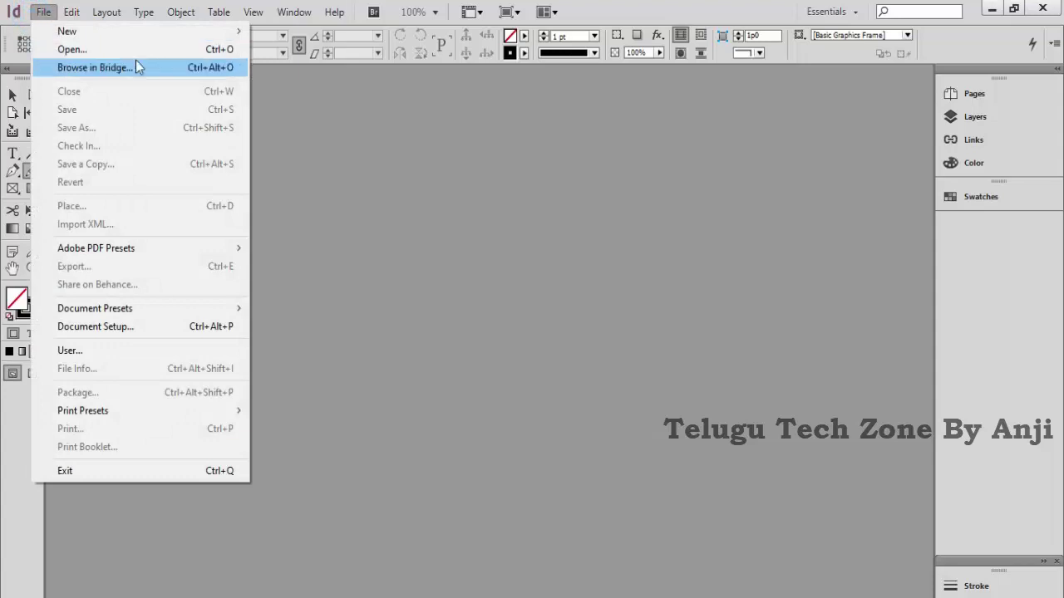
mouse_move(137, 34)
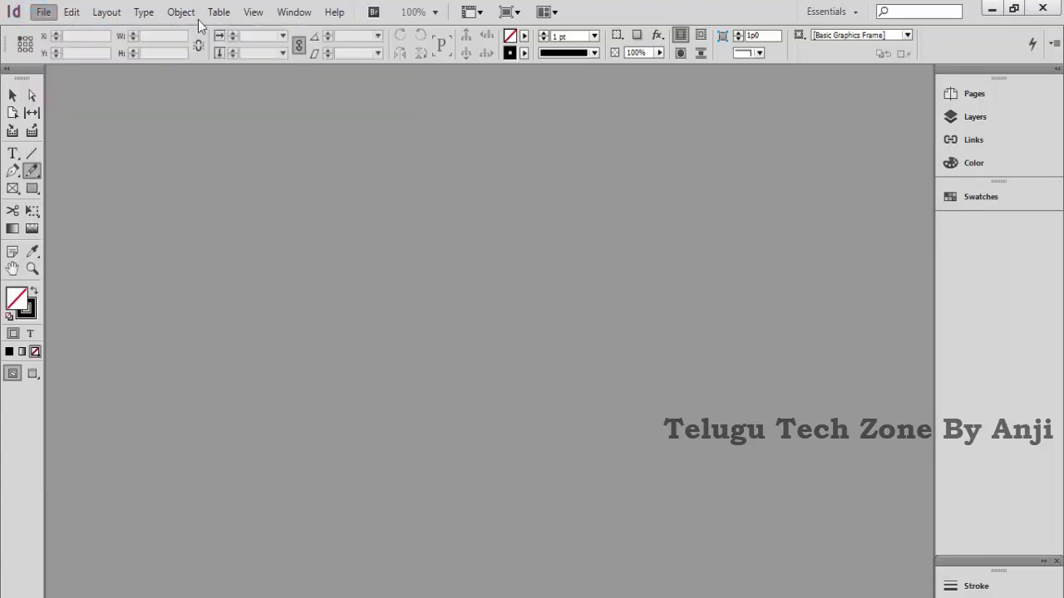
mouse_move(69, 38)
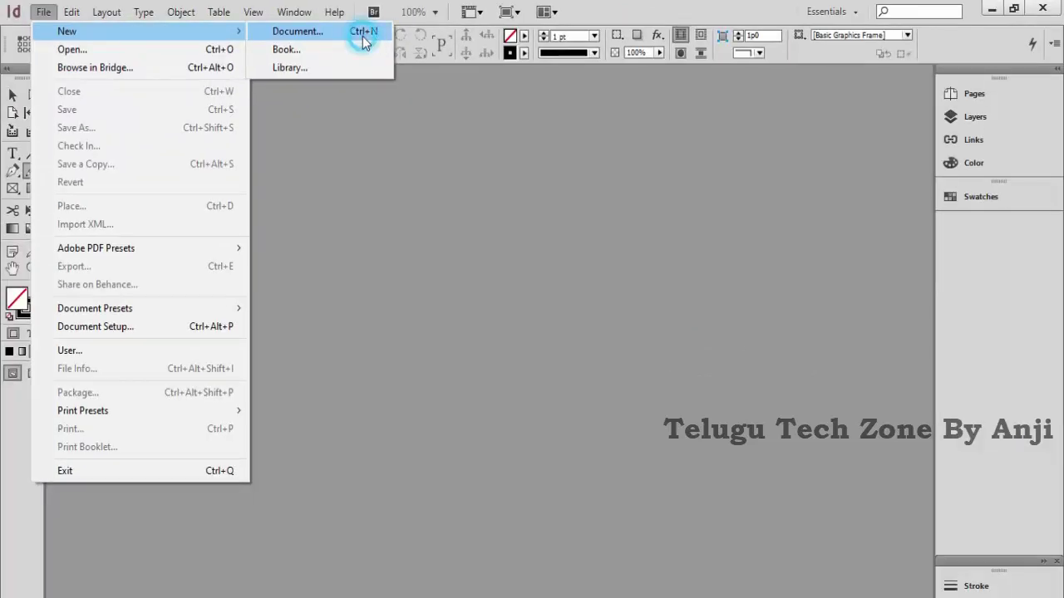
left_click(362, 36)
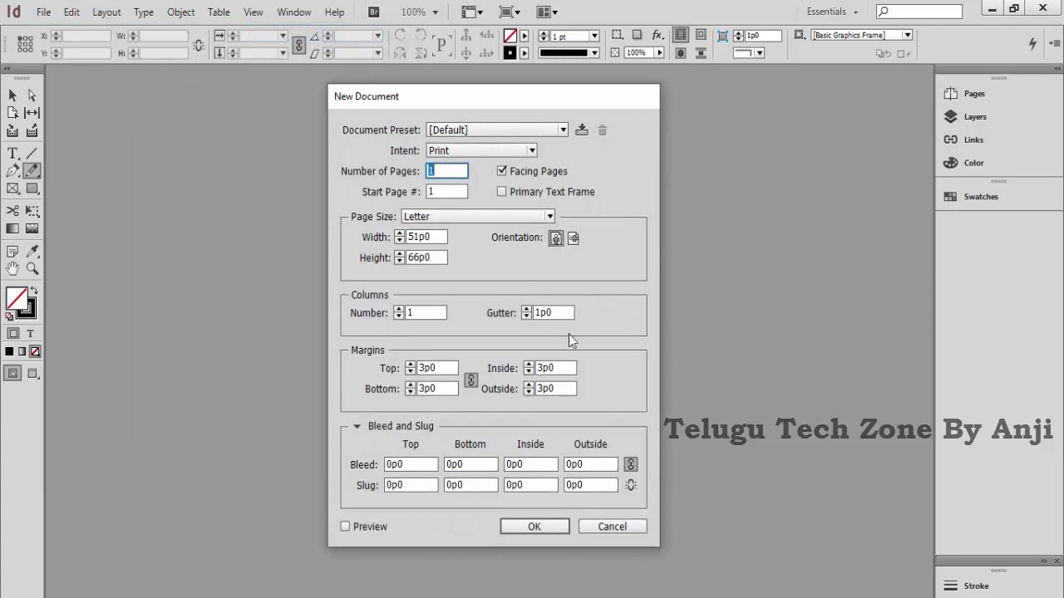
left_click_drag(529, 106, 564, 93)
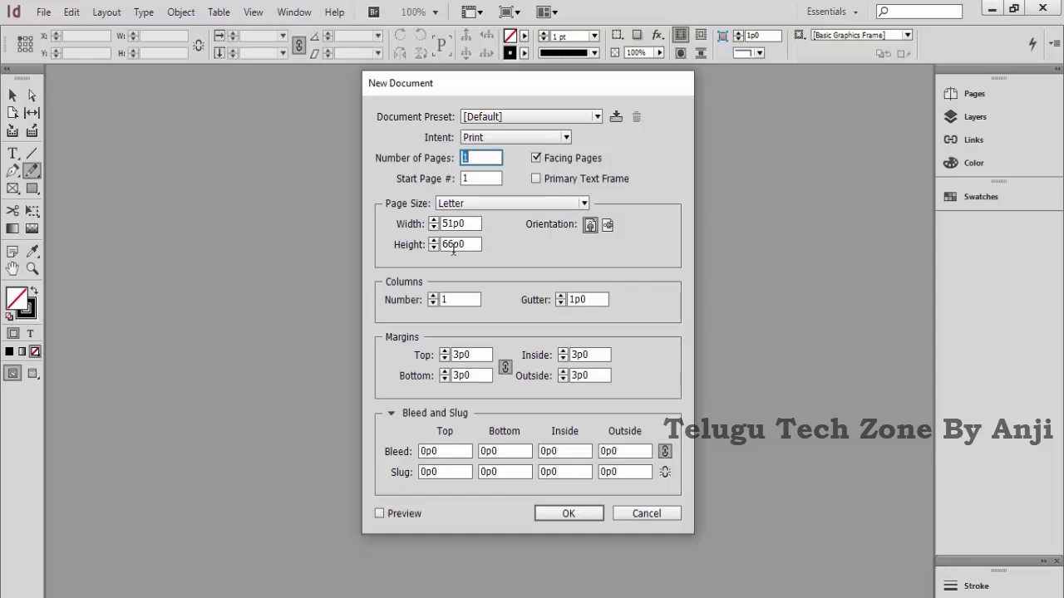
left_click(642, 513)
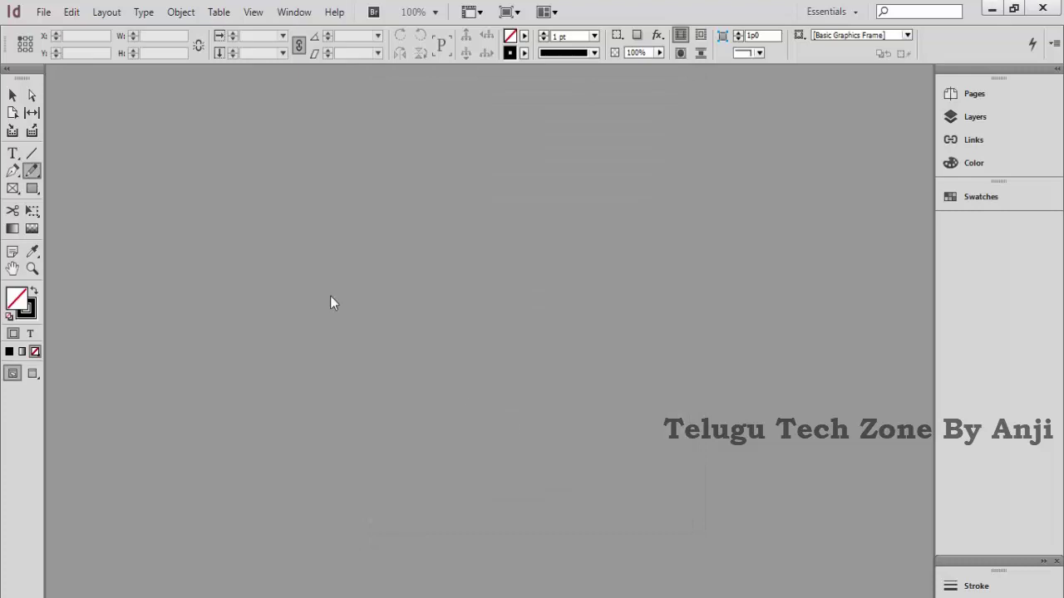
- Set both the horizontal and vertical ruler units to Inches in the Units & Increments preferences
left_click(72, 12)
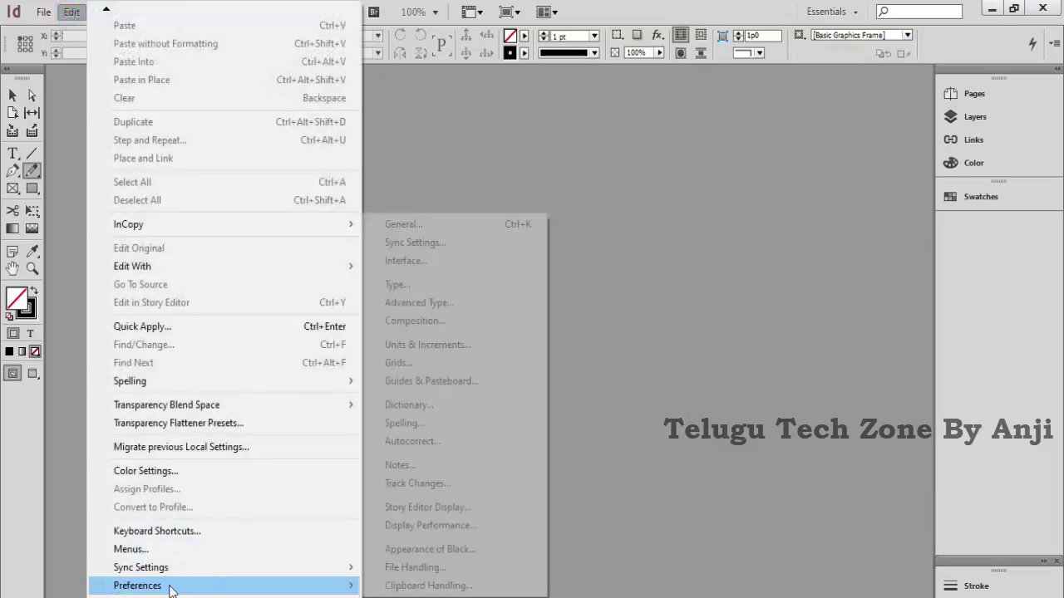
left_click(429, 233)
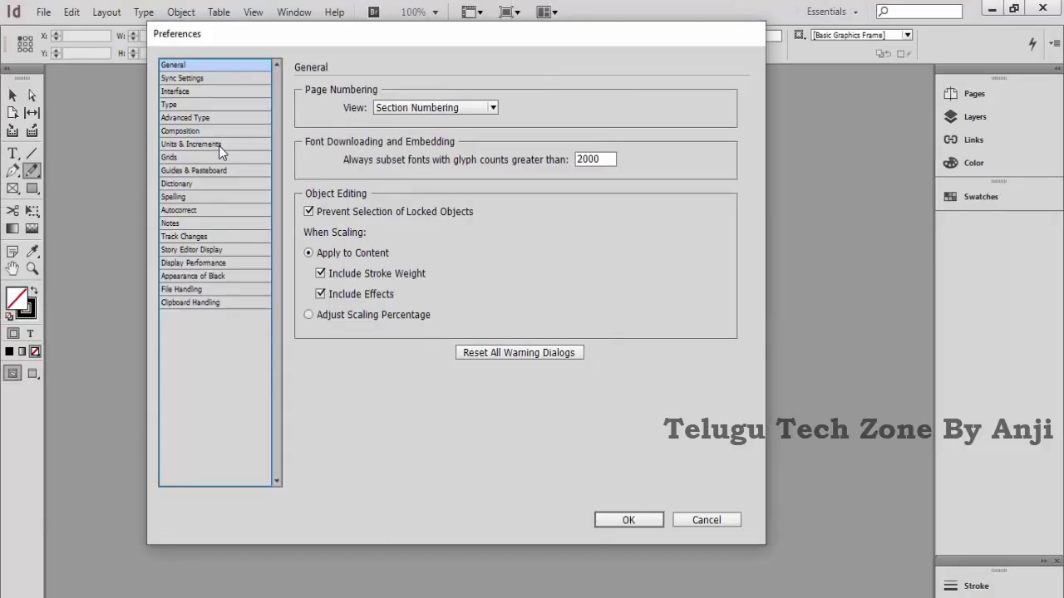
left_click(218, 145)
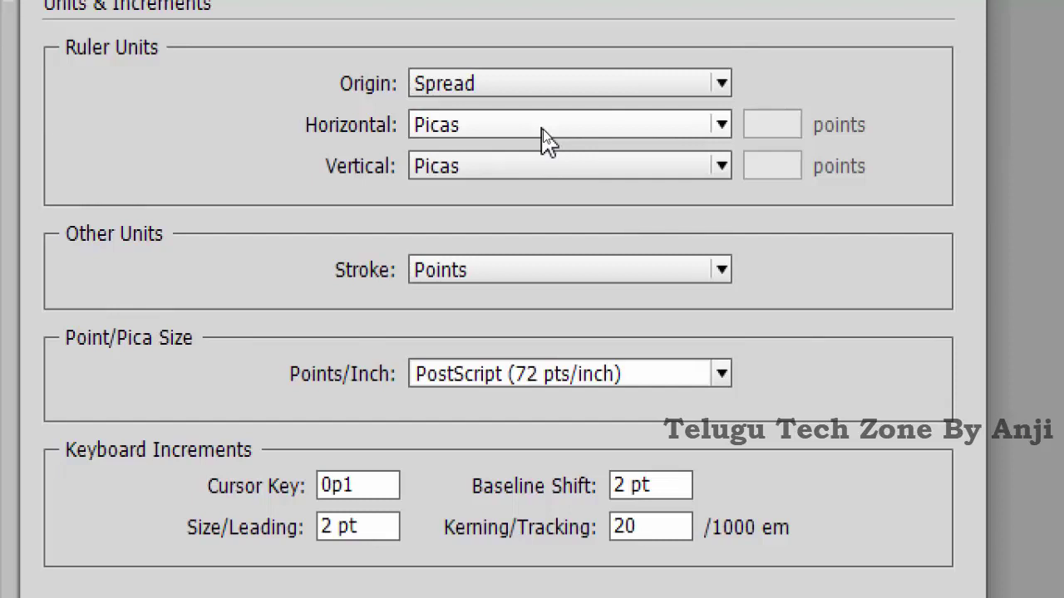
left_click(544, 130)
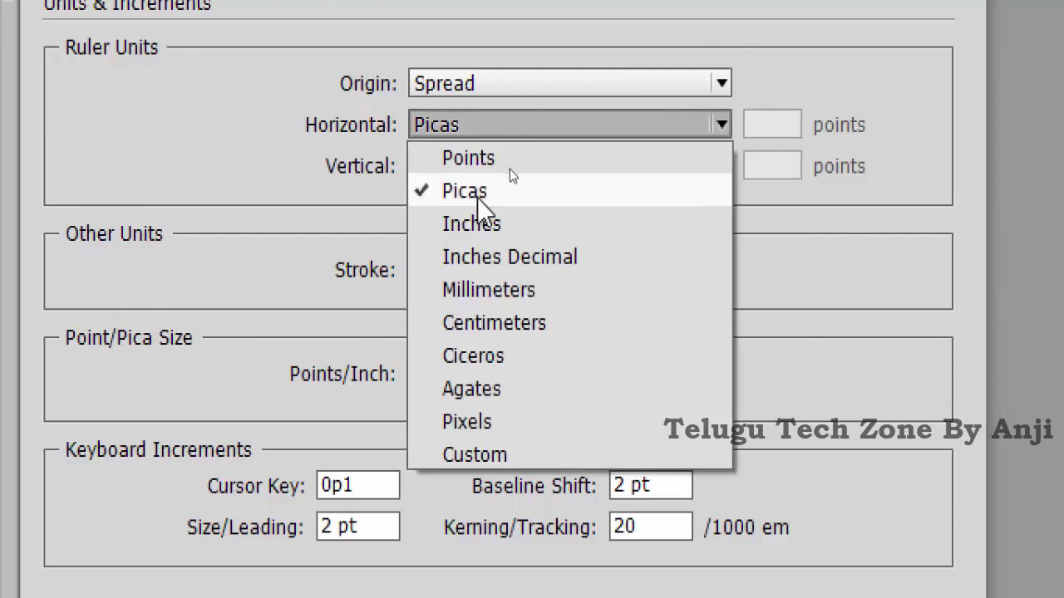
left_click(474, 224)
left_click(482, 166)
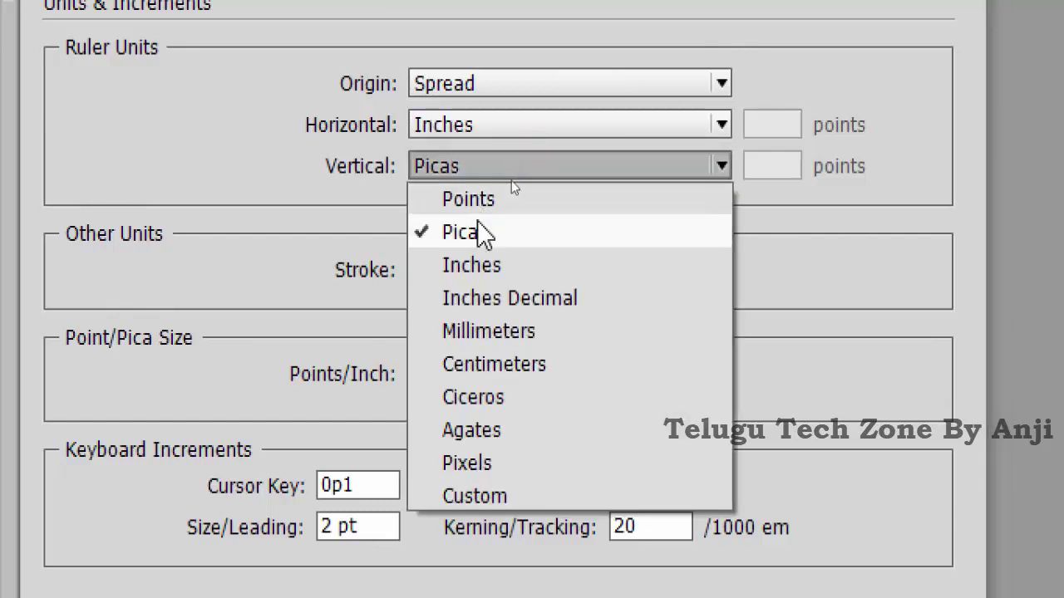
left_click(478, 266)
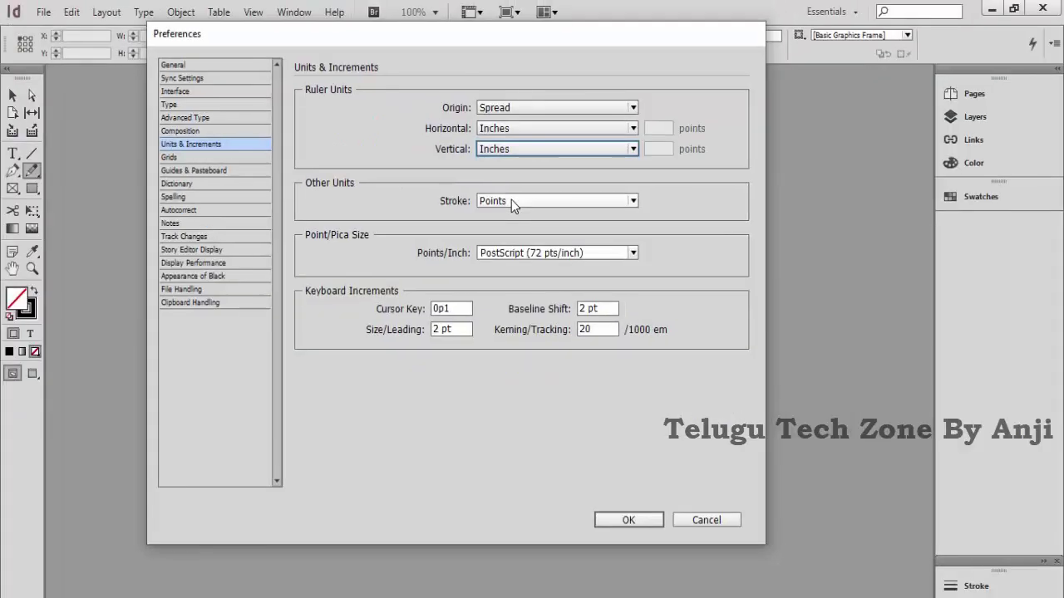
left_click(609, 520)
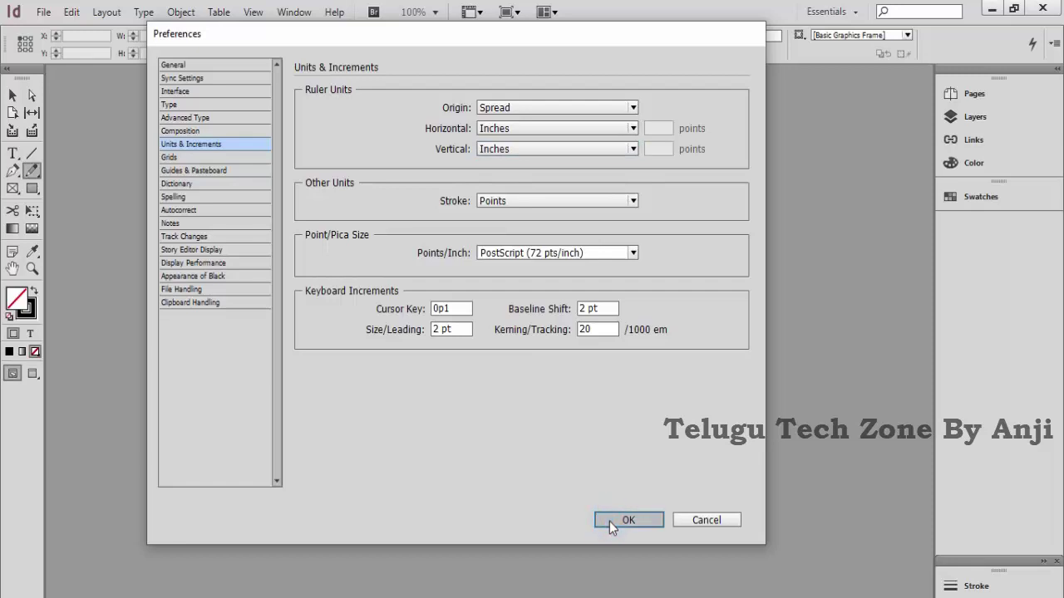
- Start a new document and save its default settings as a document preset named with the presenter's name
left_click(52, 15)
mouse_move(67, 30)
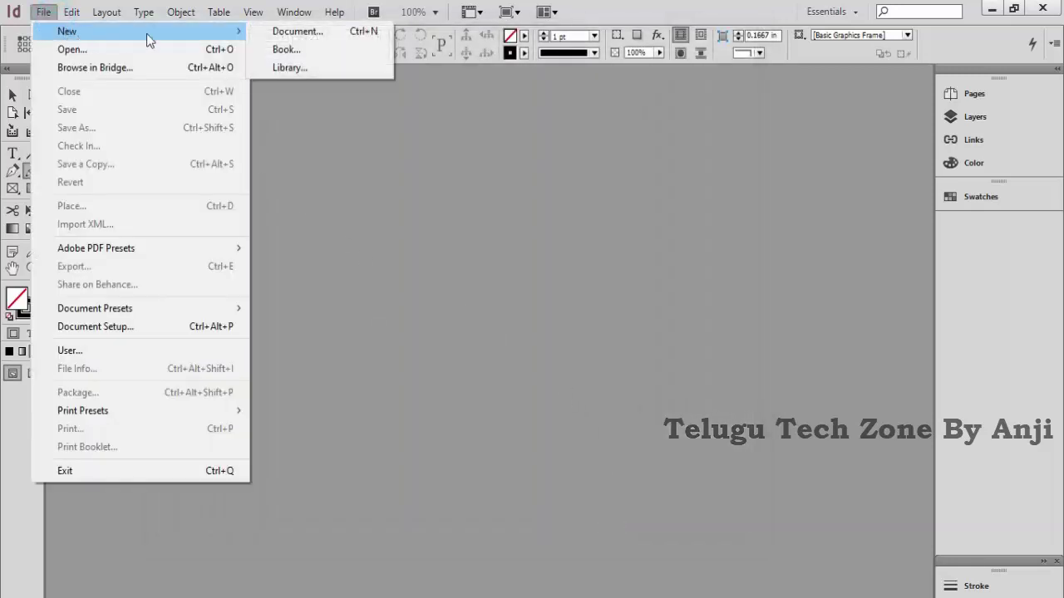
left_click(291, 30)
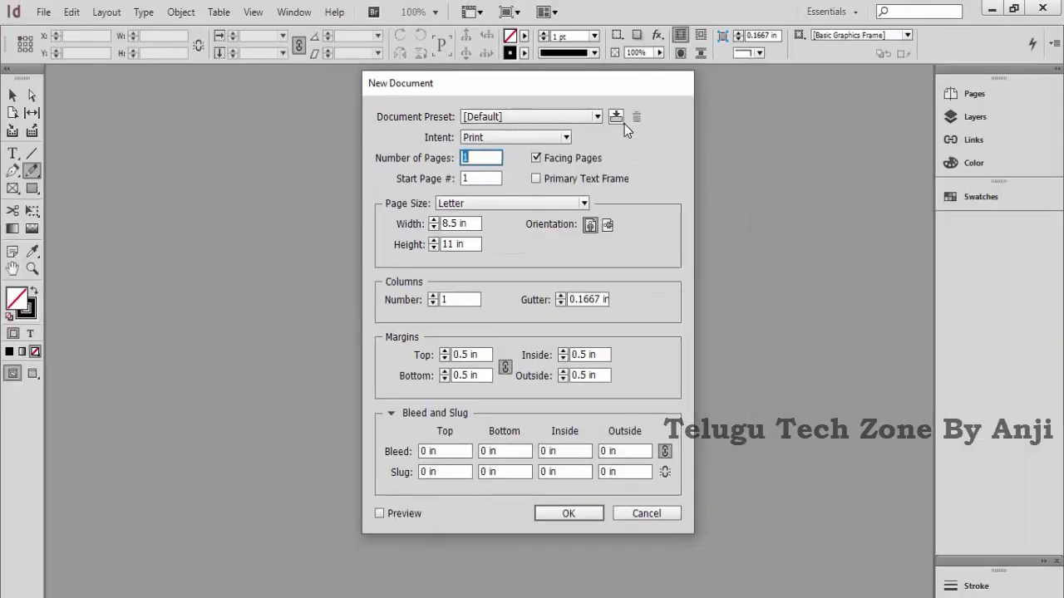
left_click(620, 120)
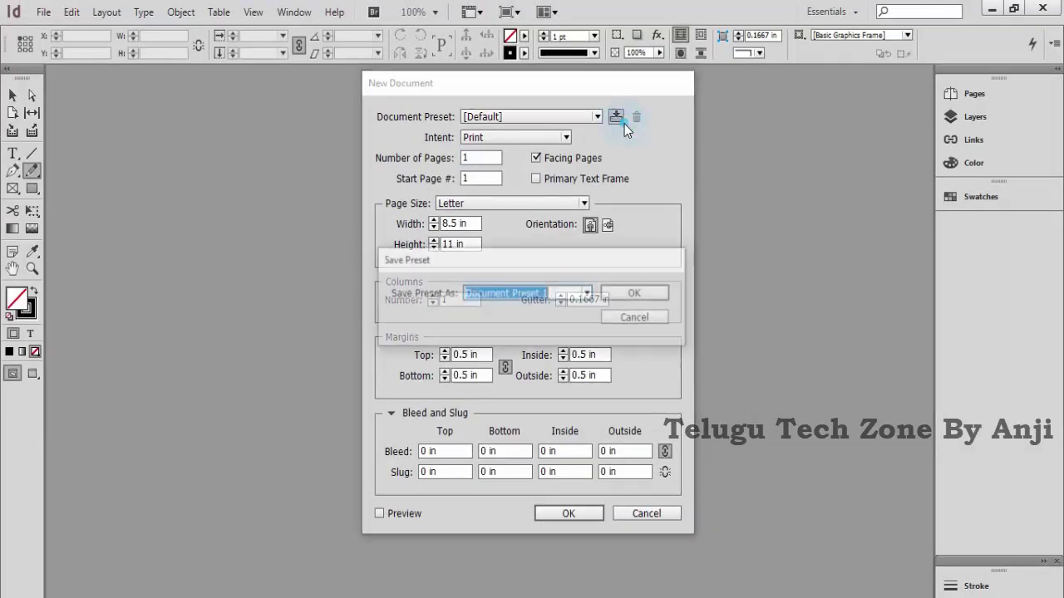
type("Anji")
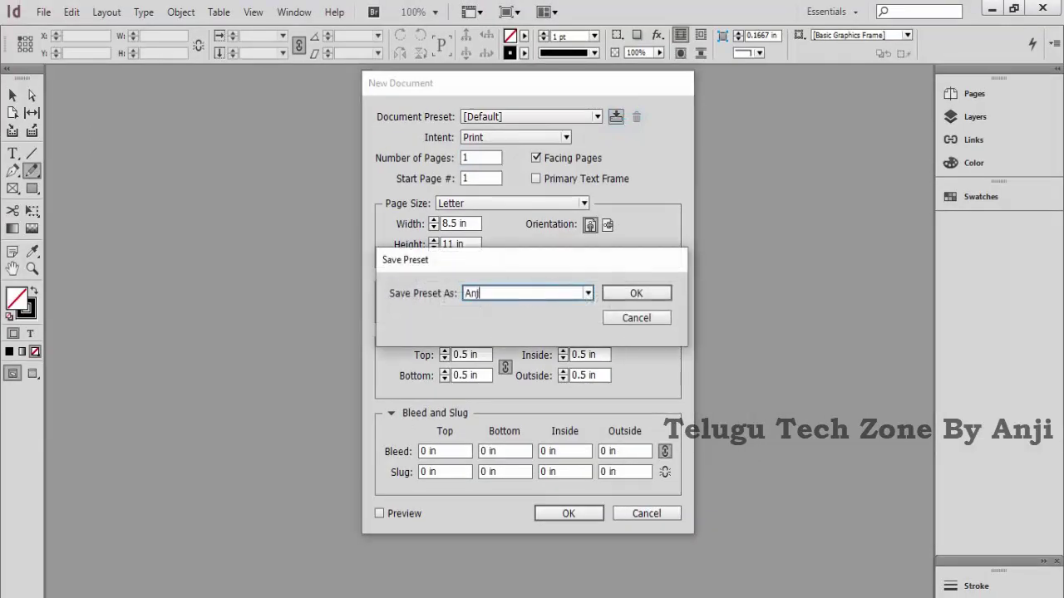
left_click(635, 293)
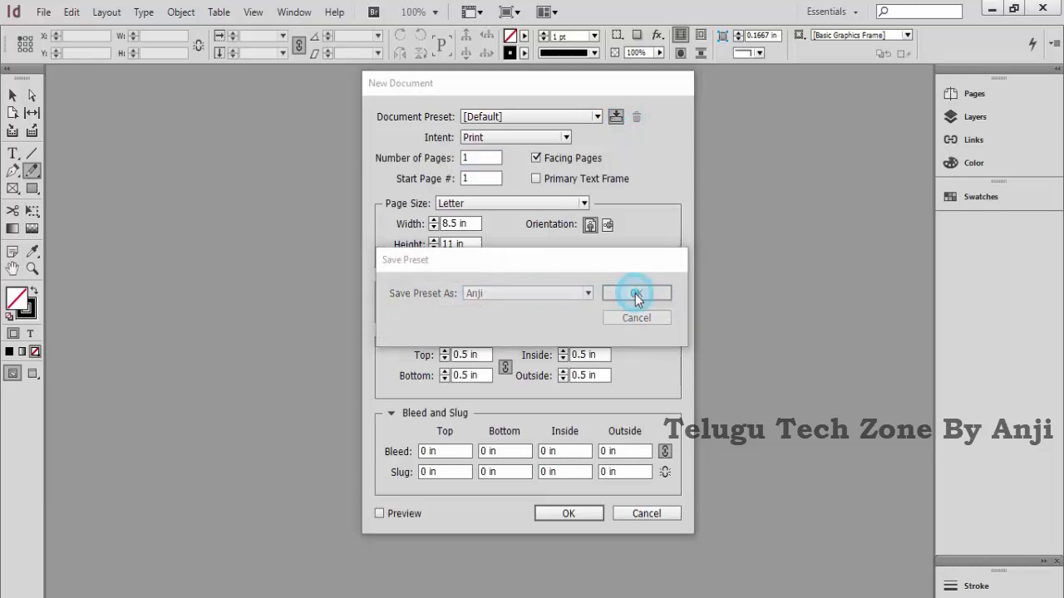
left_click(590, 329)
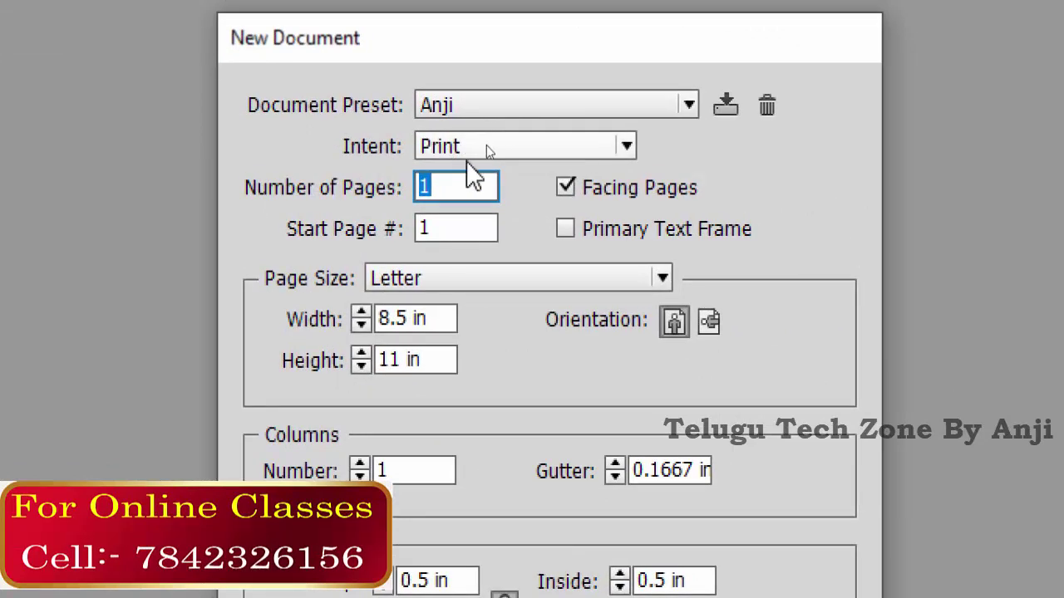
- Keep the new document's intent as Print and set its page size to A4
left_click(568, 146)
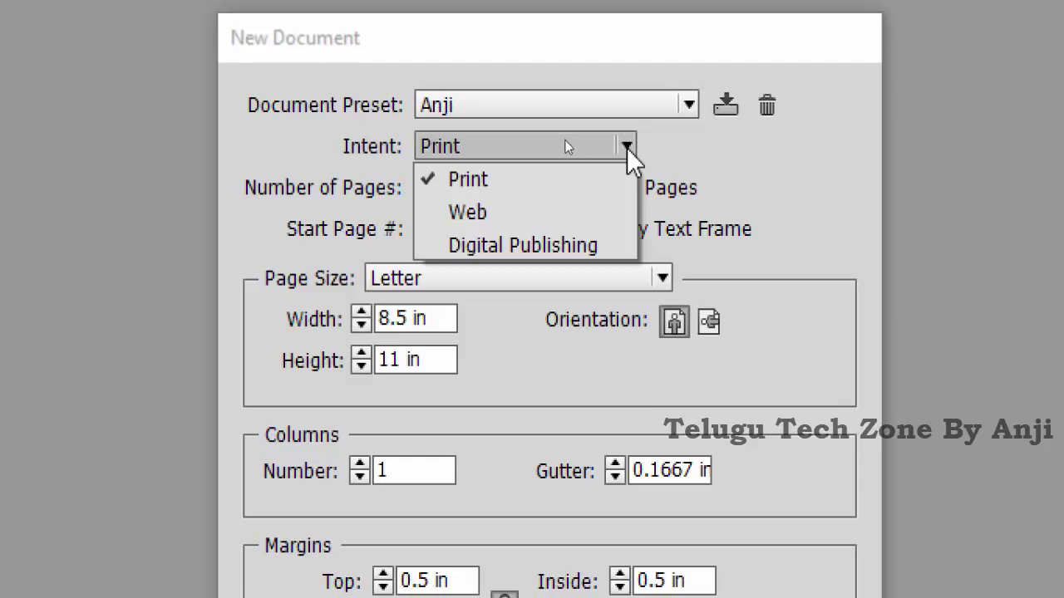
left_click(513, 185)
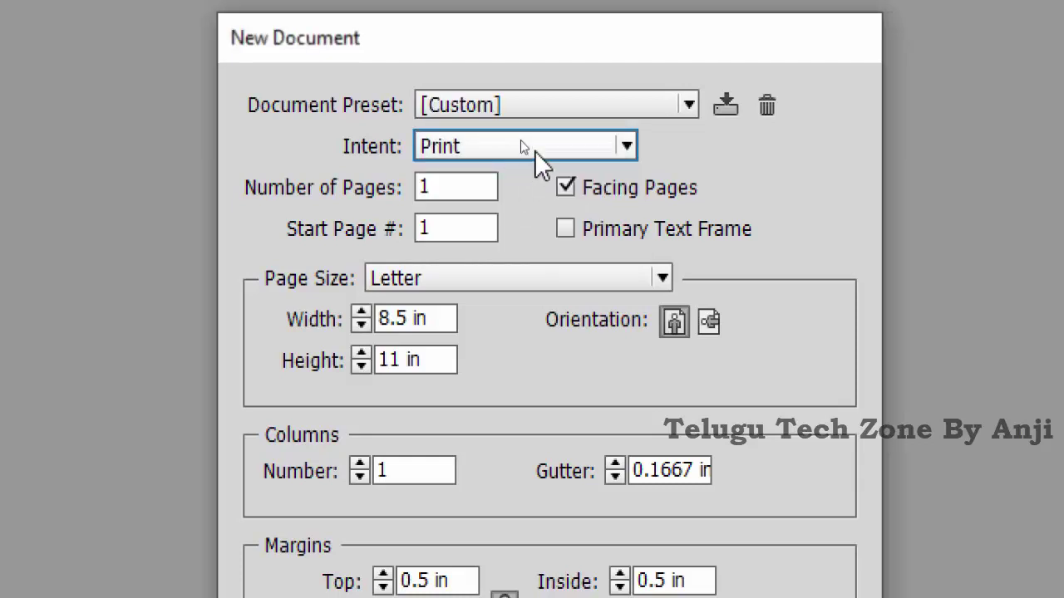
left_click(415, 278)
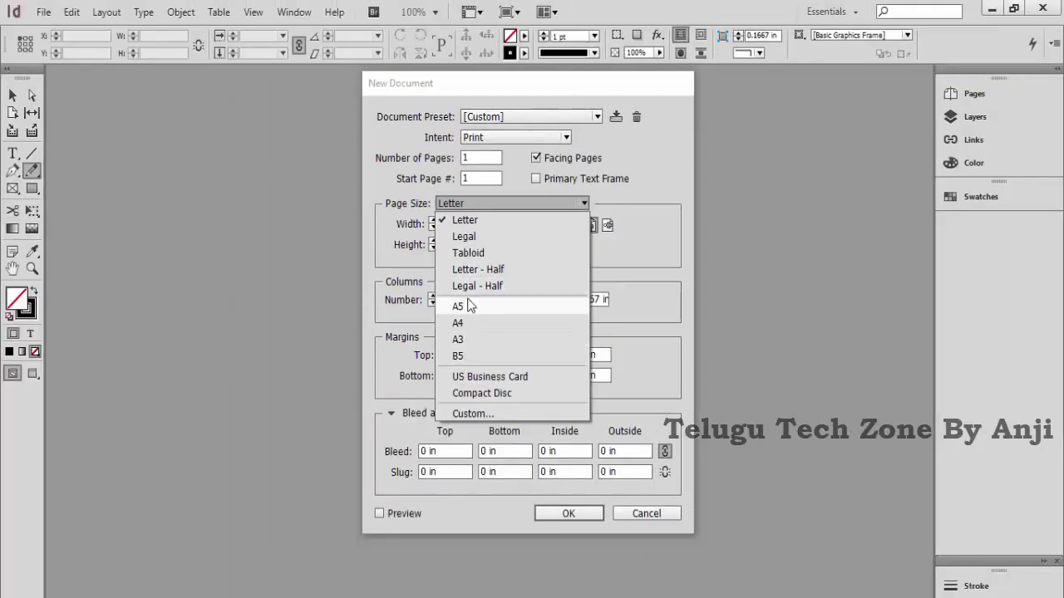
left_click(476, 330)
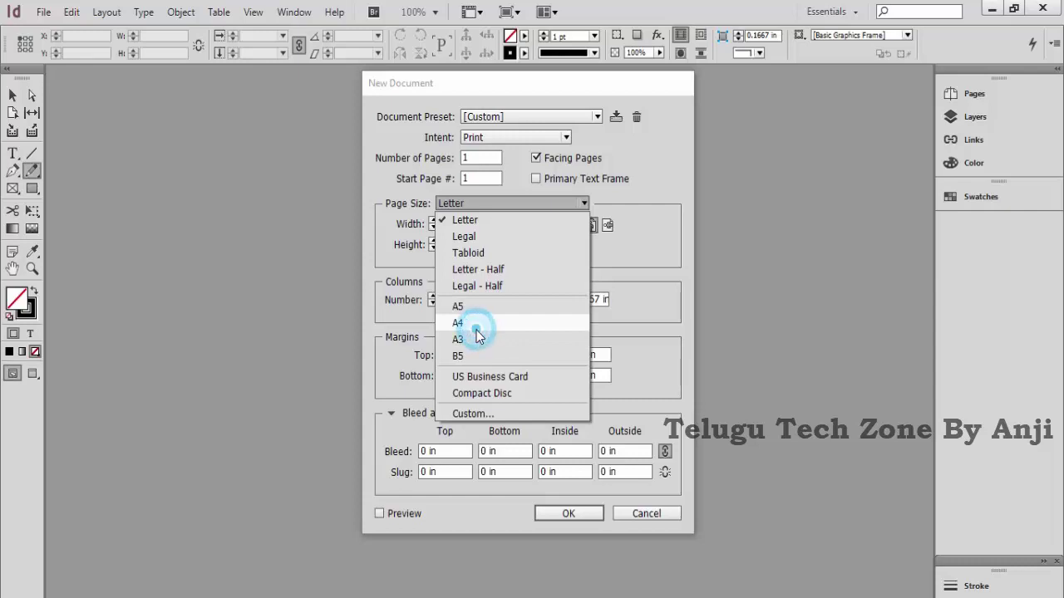
- Switch the document intent to Web and look through its page sizes, keeping 800 x 600
left_click(568, 139)
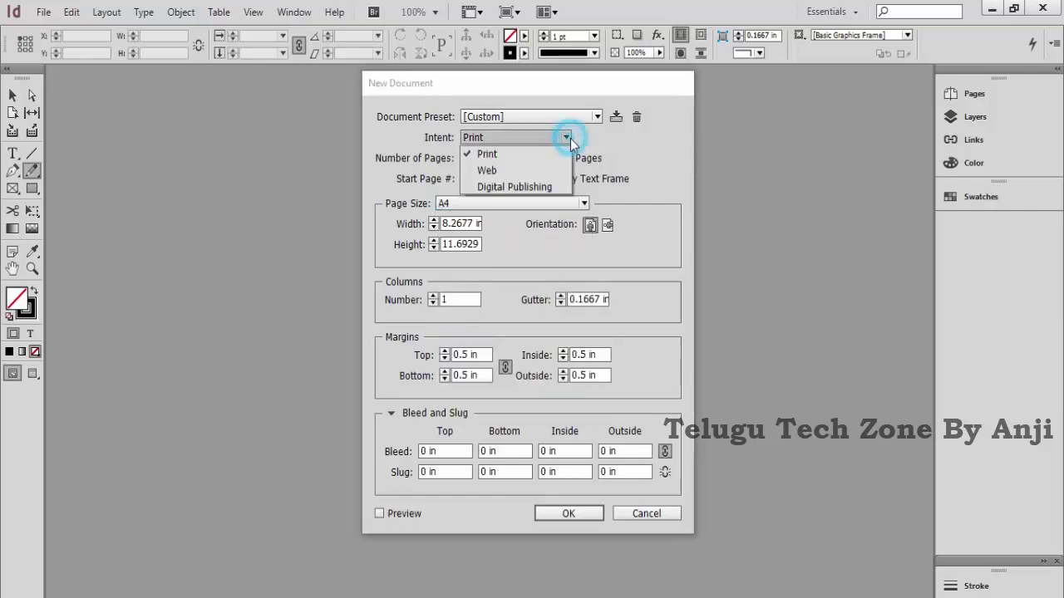
left_click(507, 171)
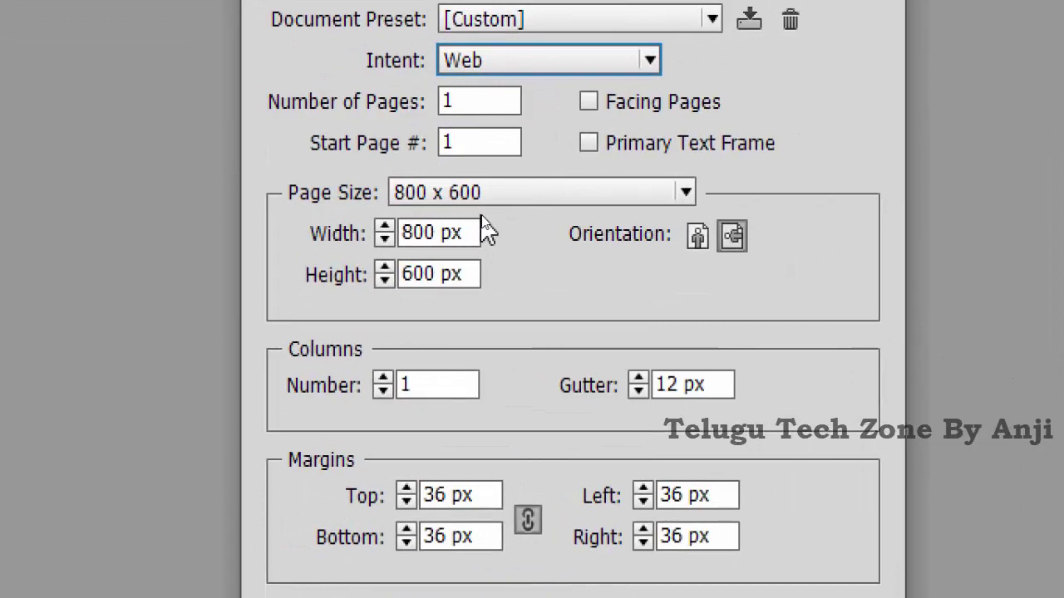
left_click(480, 203)
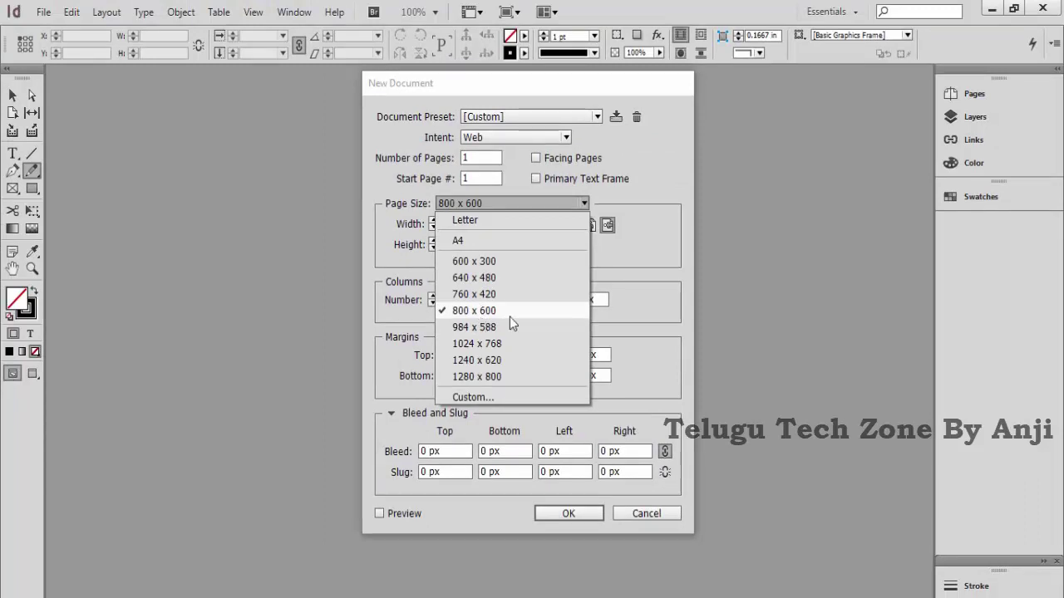
left_click(615, 287)
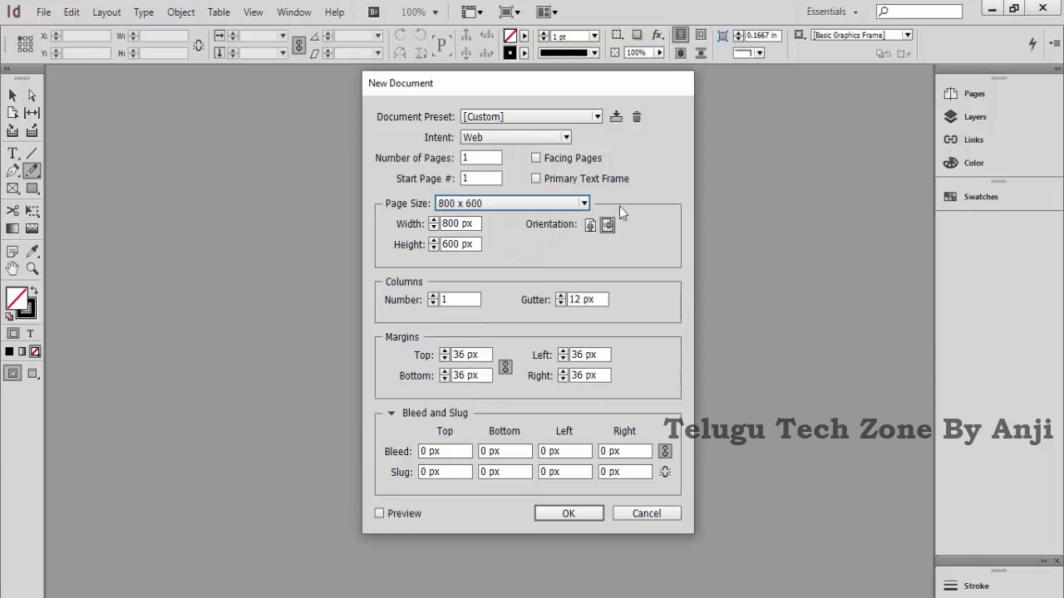
- Try the Digital Publishing intent with the iPhone page size, and return the document intent to Print
left_click(572, 137)
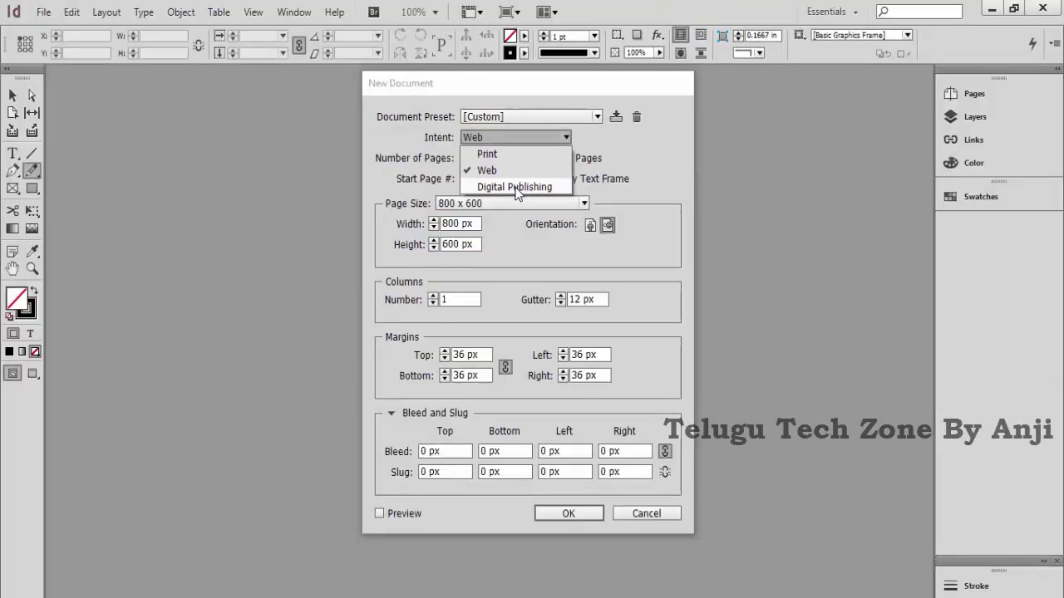
left_click(513, 190)
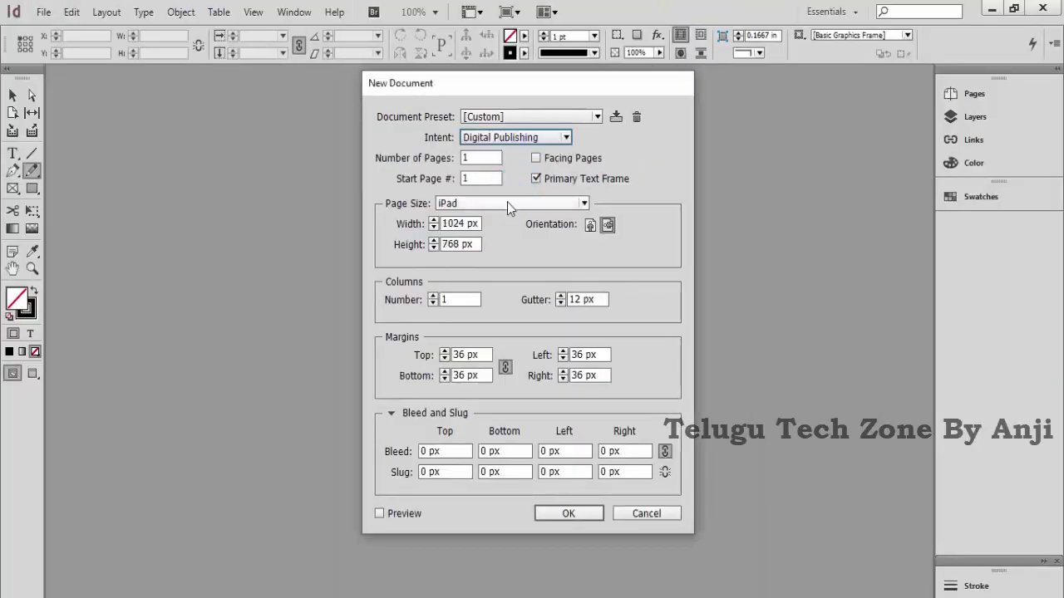
left_click(508, 203)
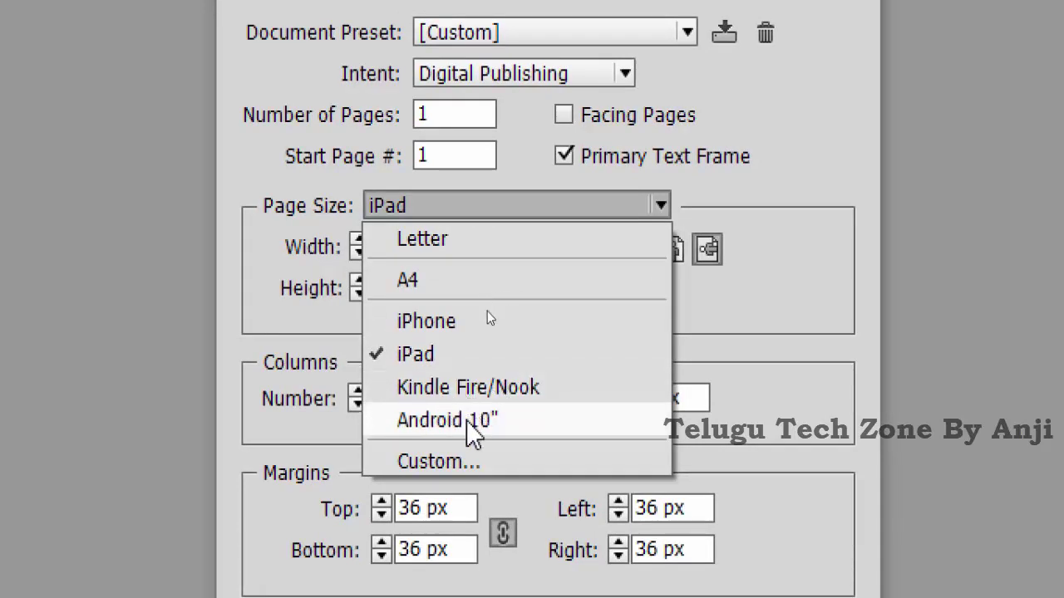
left_click(454, 321)
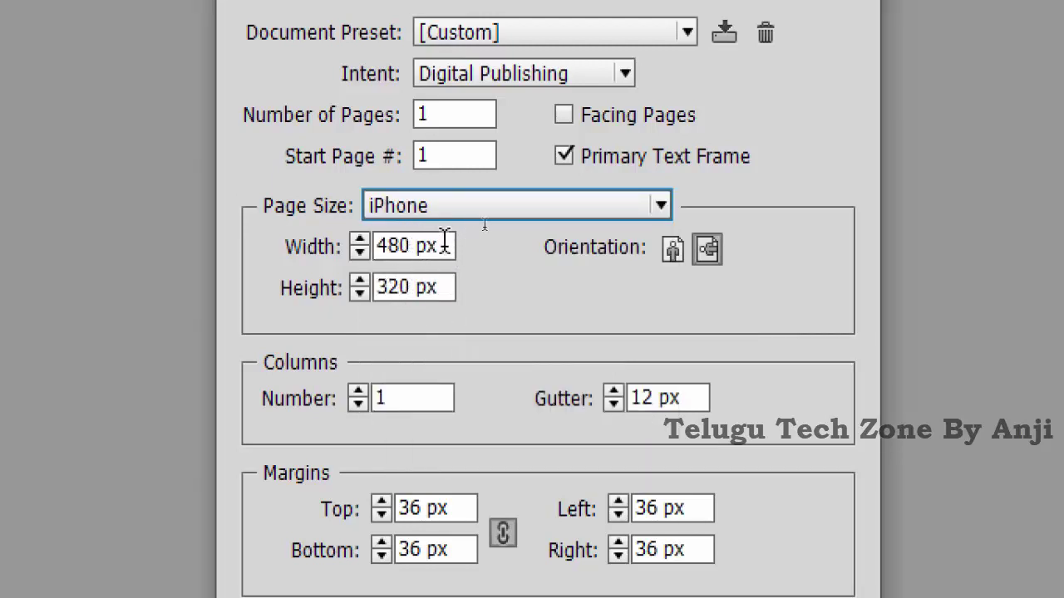
left_click(623, 144)
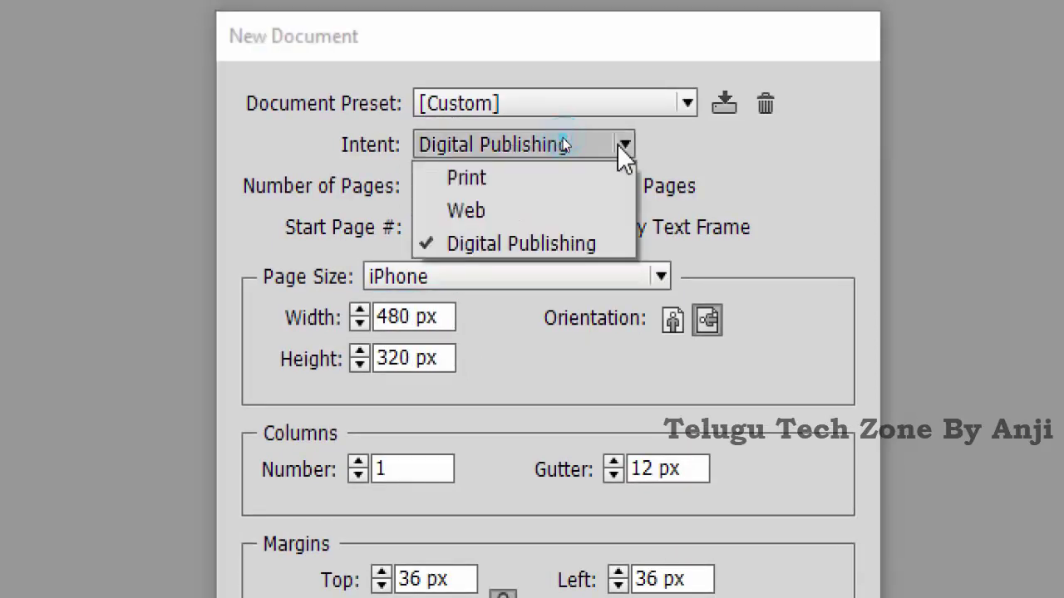
left_click(545, 177)
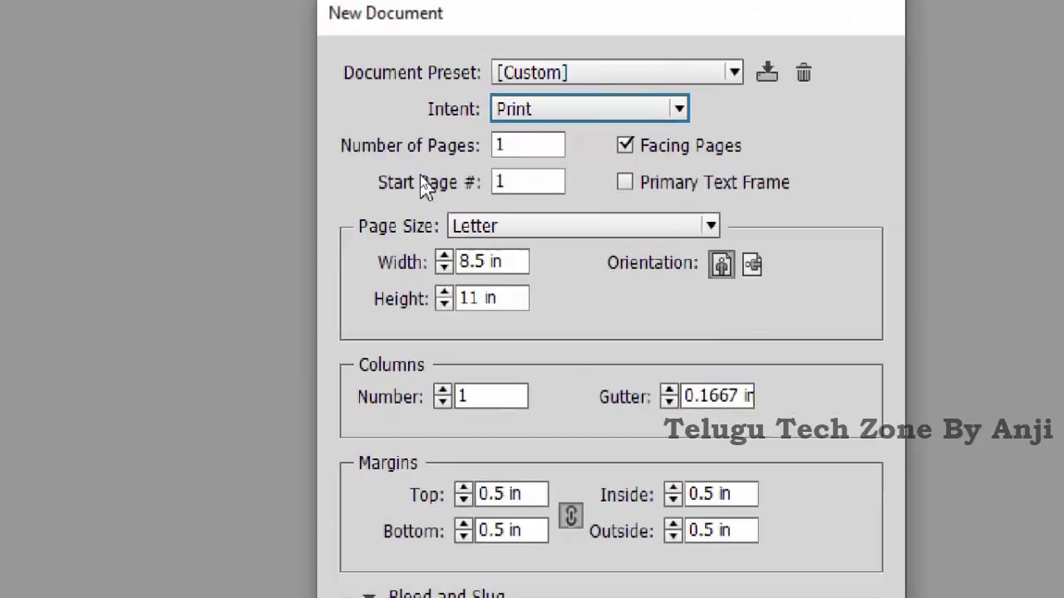
- Try a page count of 50 for the new document, and try 10000 in its place
left_click(539, 141)
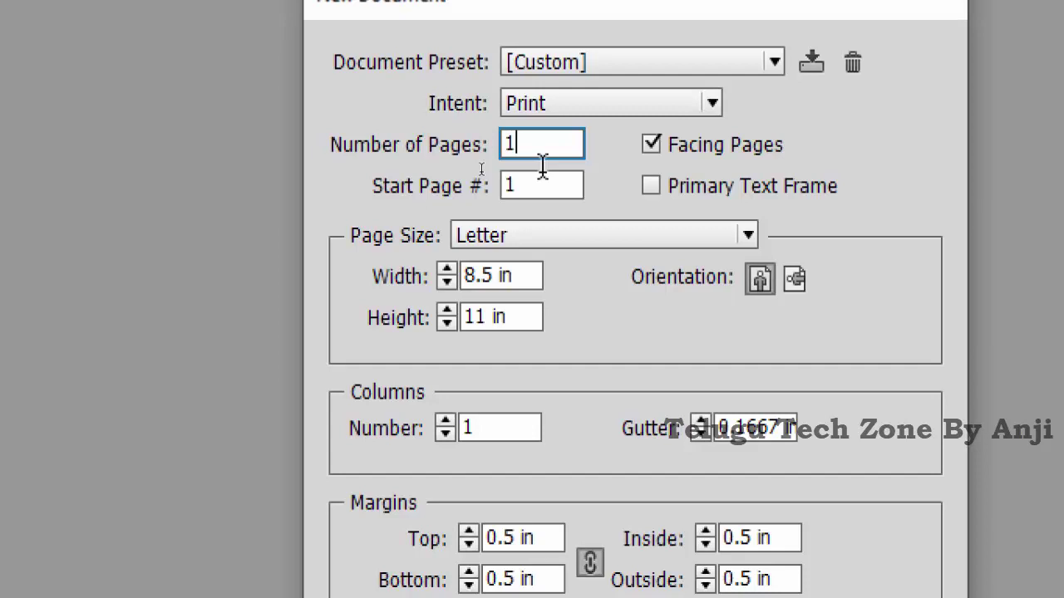
key("BackSpace")
type("50")
key("BackSpace")
key("BackSpace")
type("10000")
key("Tab")
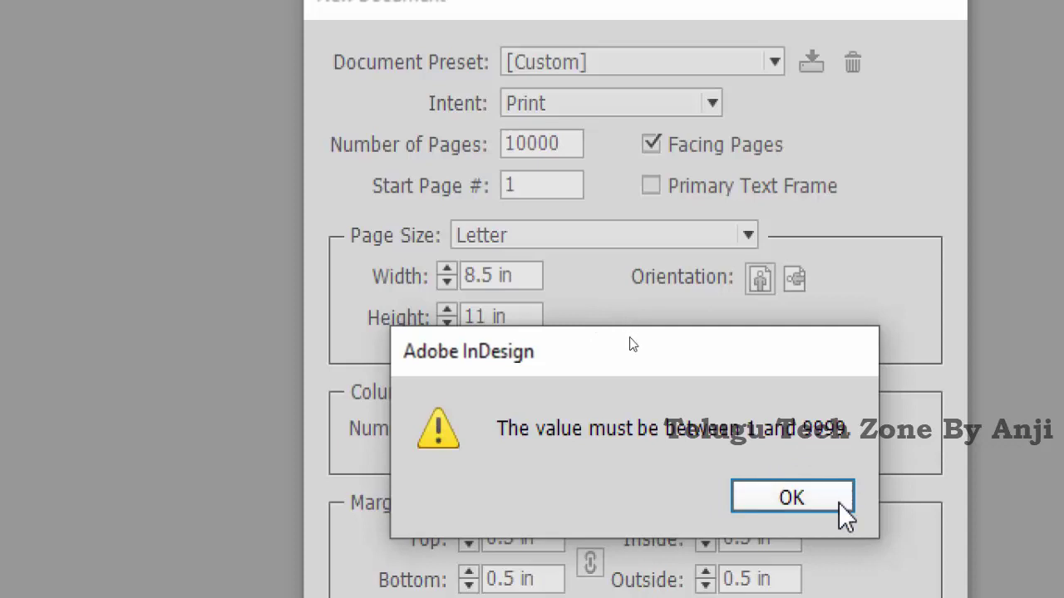
left_click(630, 339)
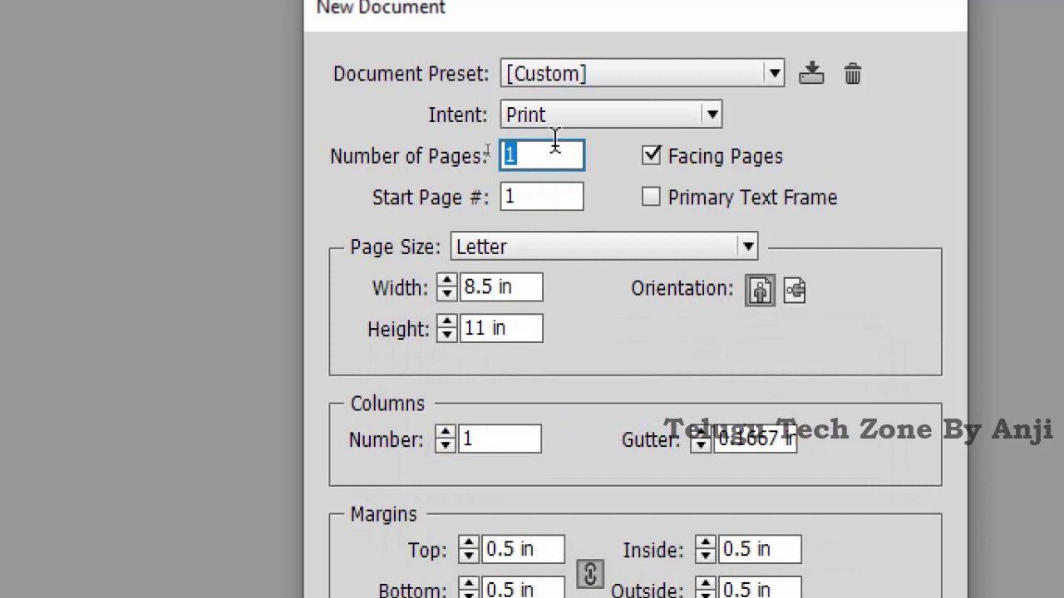
- Set the new document's number of pages to 50, keep the start page at 1, and turn off Facing Pages
type("50")
key("Tab")
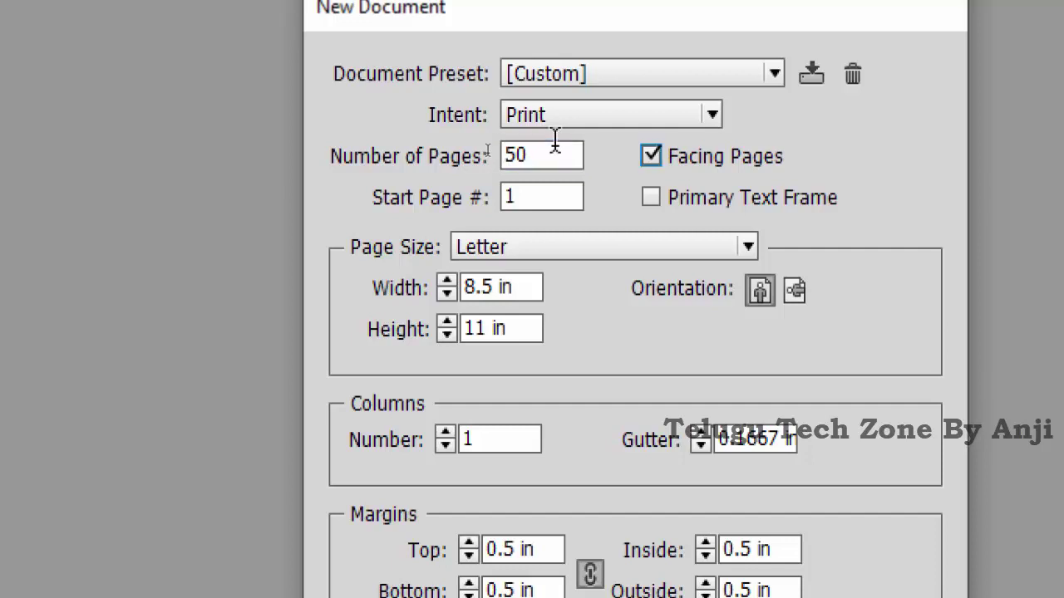
key("Tab")
left_click(487, 154)
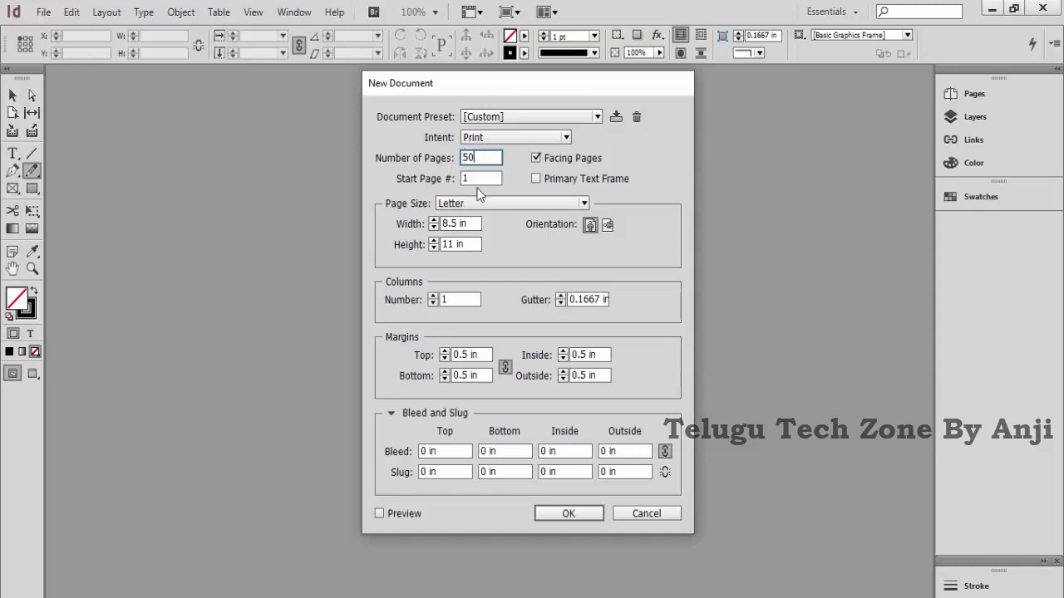
double_click(478, 178)
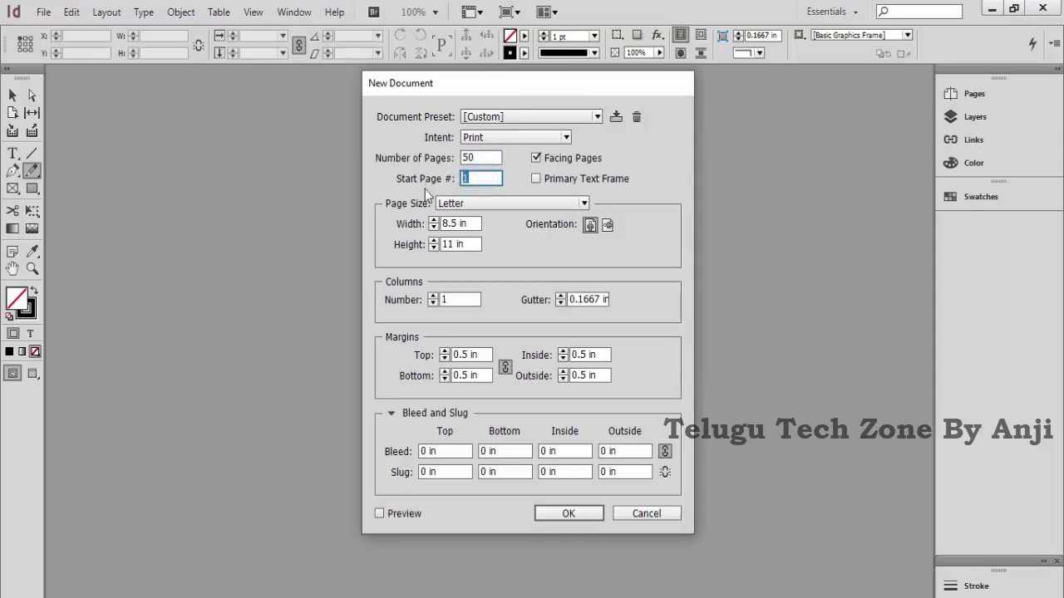
left_click(486, 178)
left_click(537, 159)
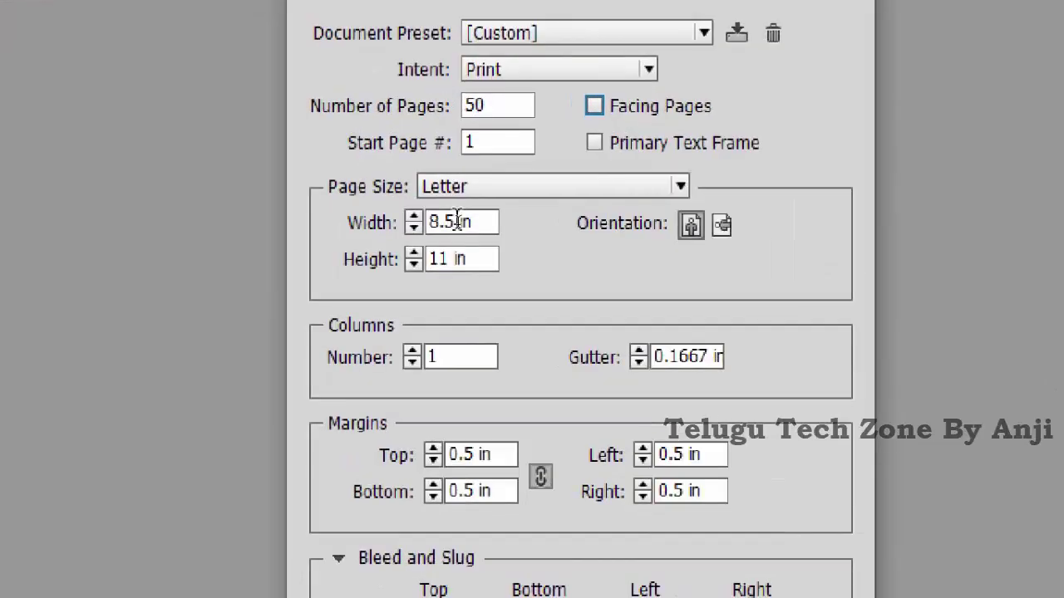
- Try the A4 page size for the new document and look over the page size choices again
left_click(496, 185)
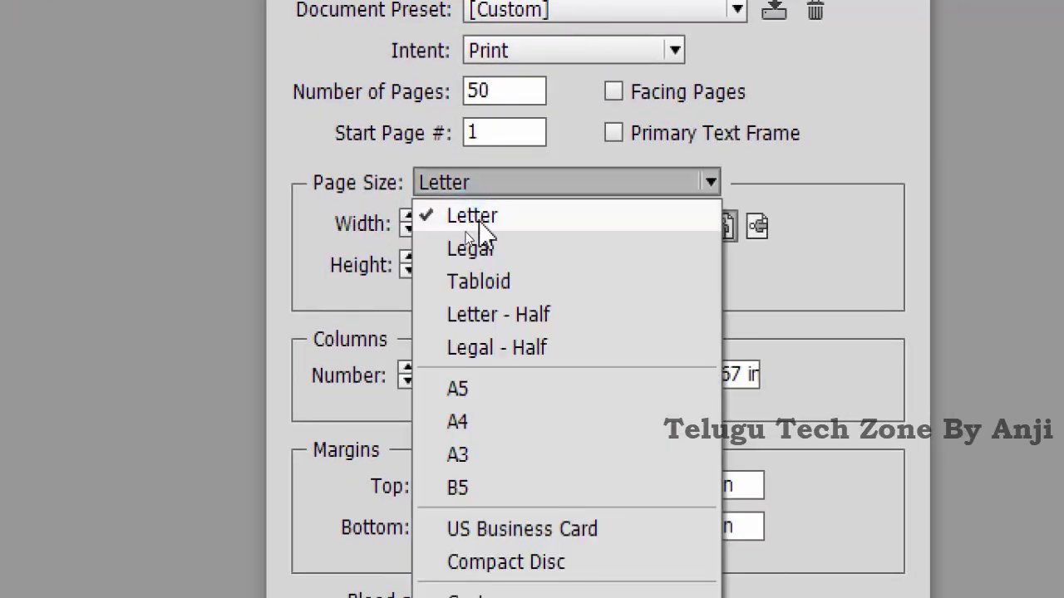
left_click(458, 422)
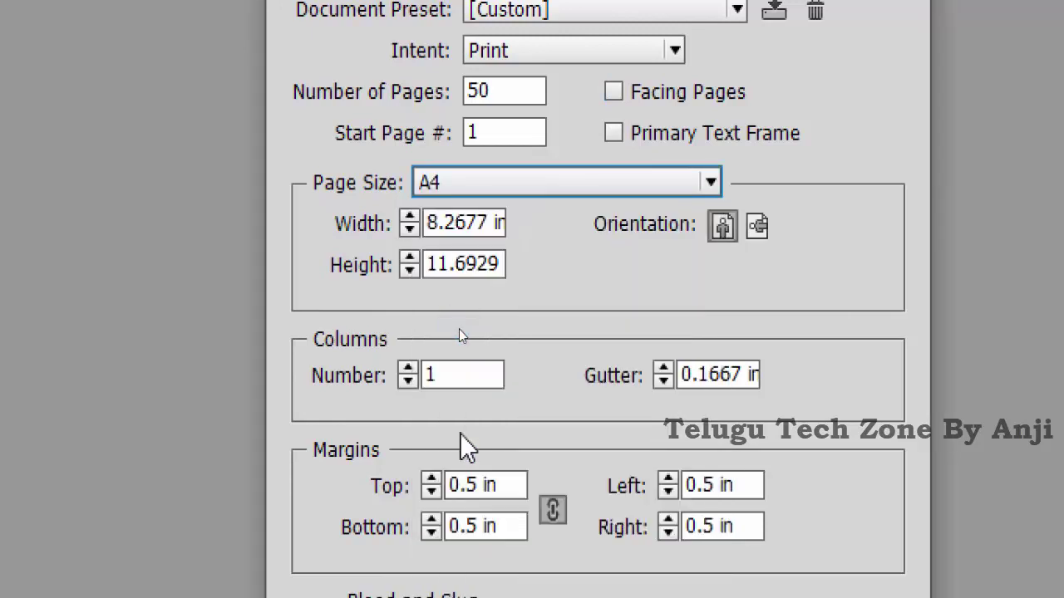
left_click(480, 249)
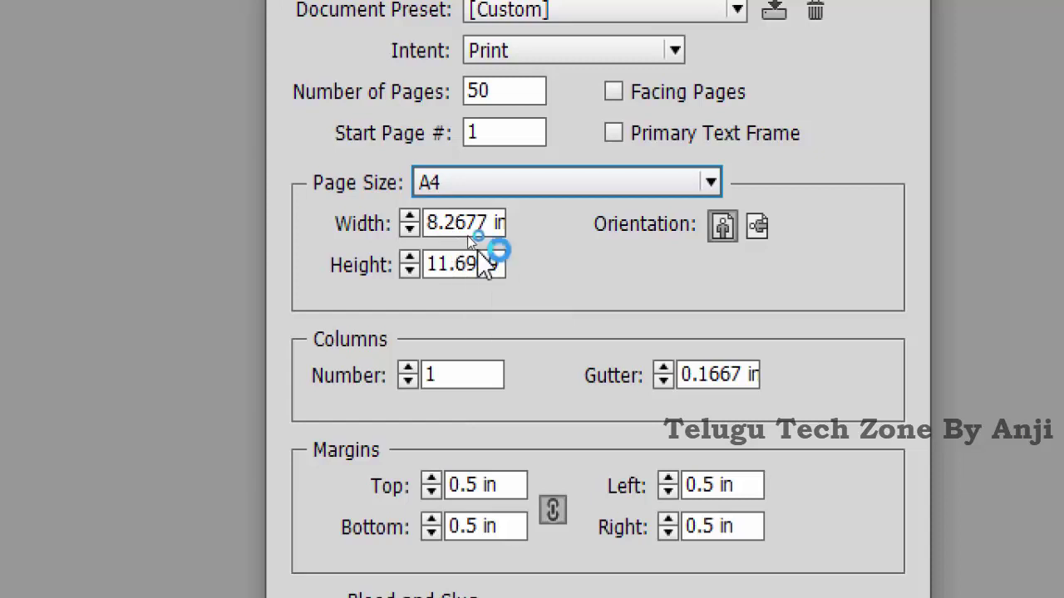
left_click(493, 194)
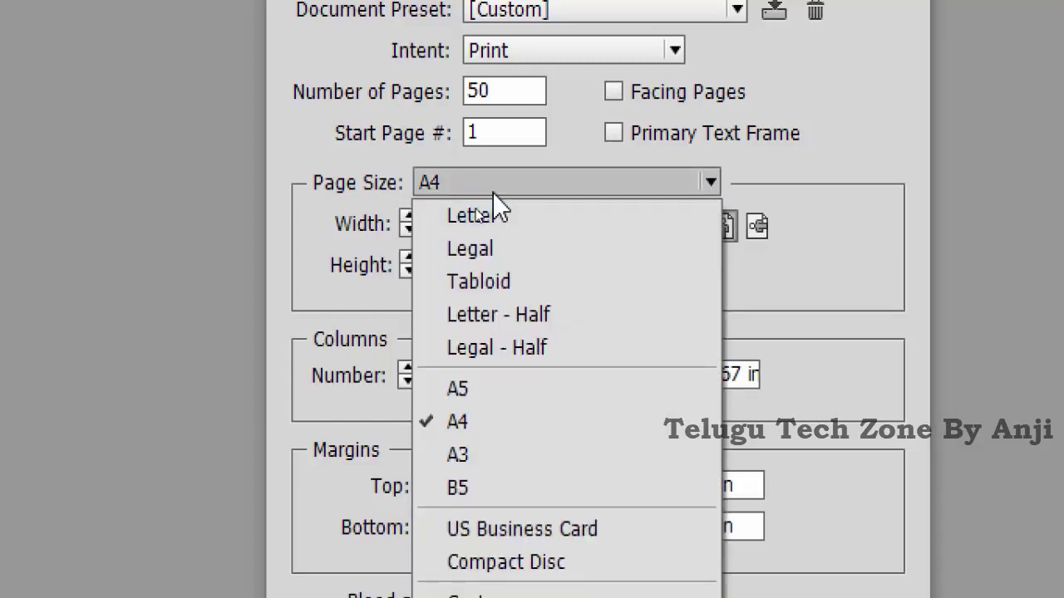
left_click(494, 193)
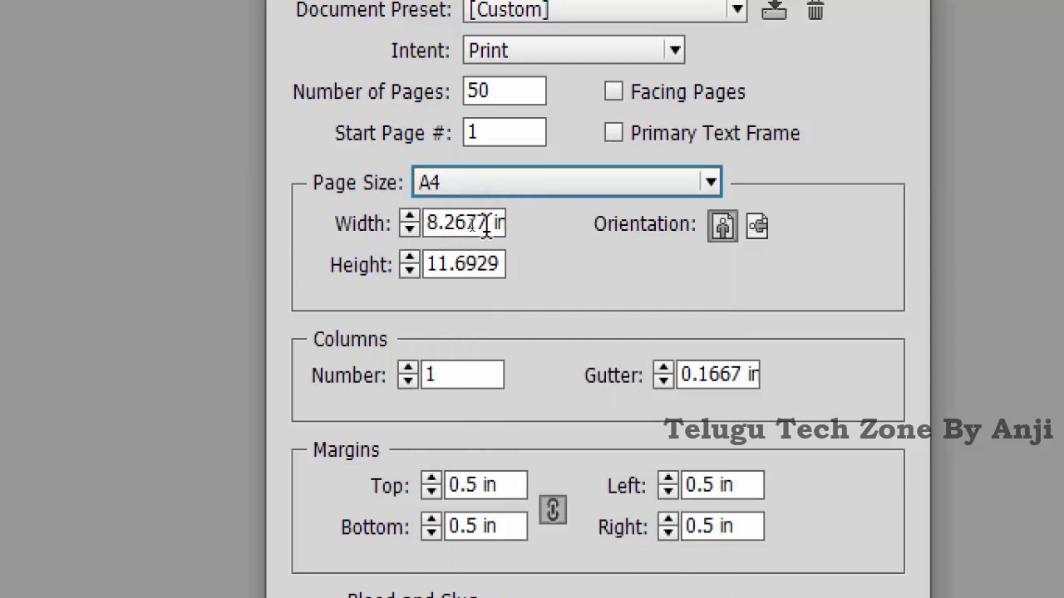
- Give the new document a custom page size 10 in wide and 8 in high
left_click_drag(494, 221, 348, 223)
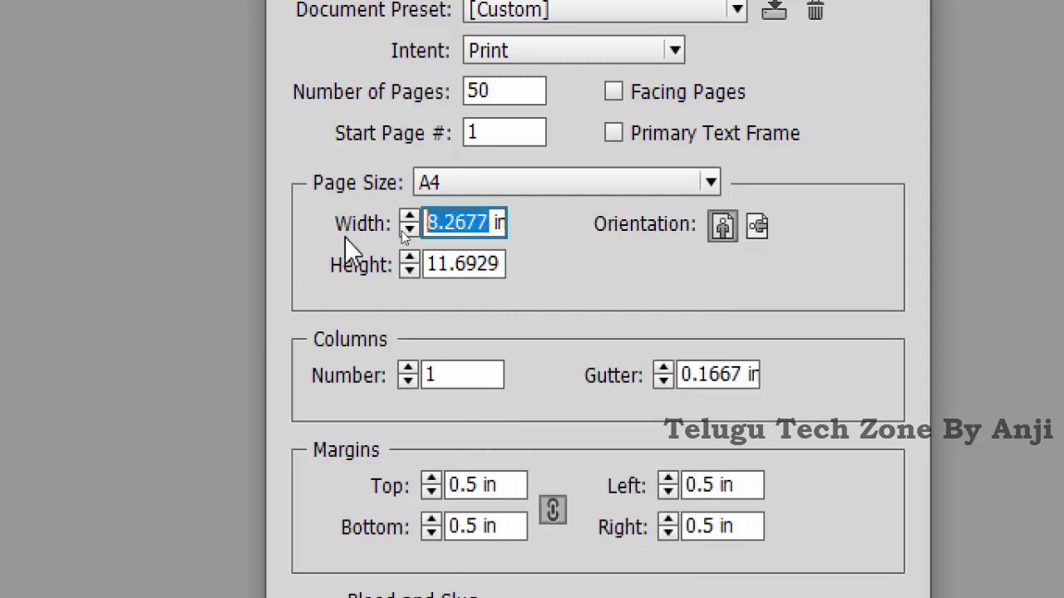
type("10")
key("Tab")
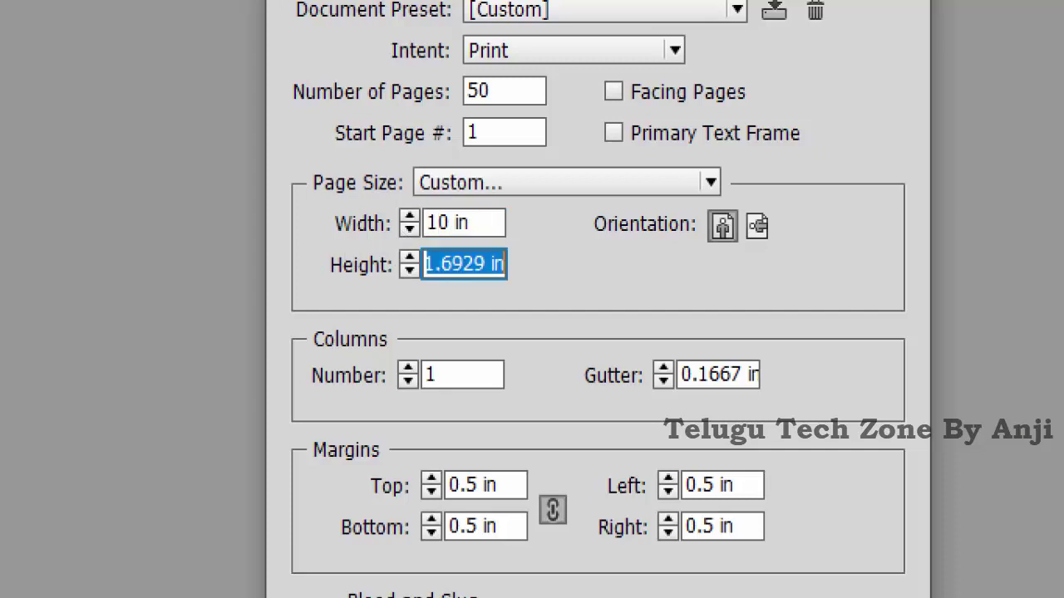
type("8")
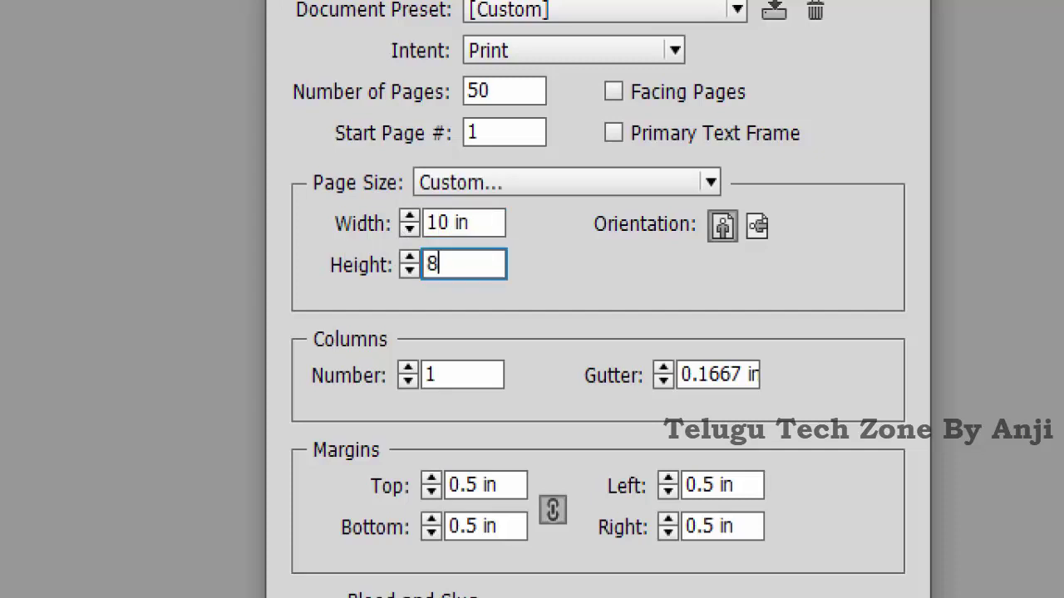
key("Tab")
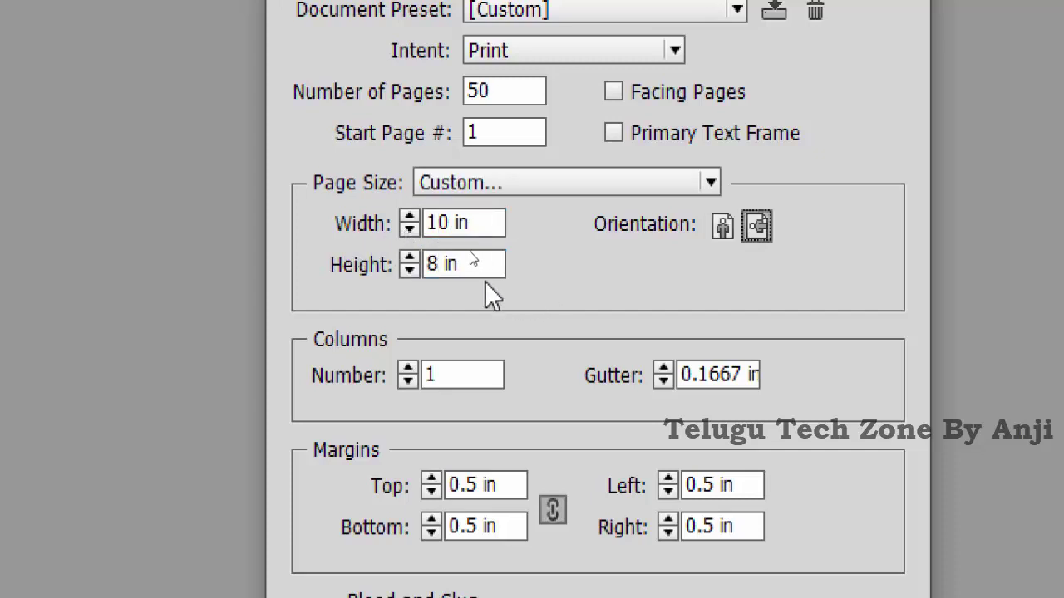
- Change the page size to A4, keeping the landscape orientation, and create the document
left_click(504, 183)
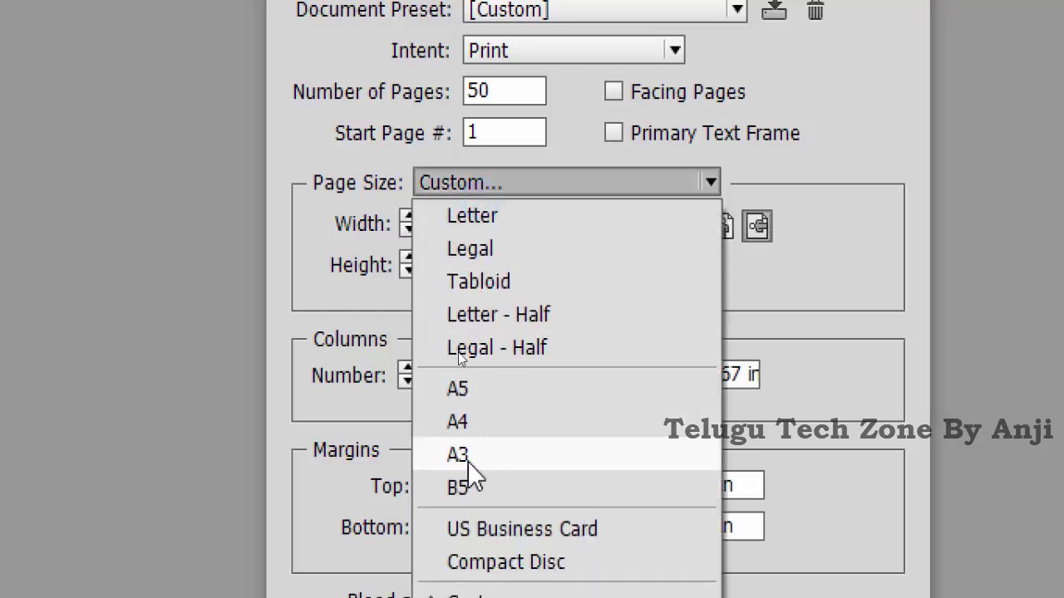
left_click(472, 424)
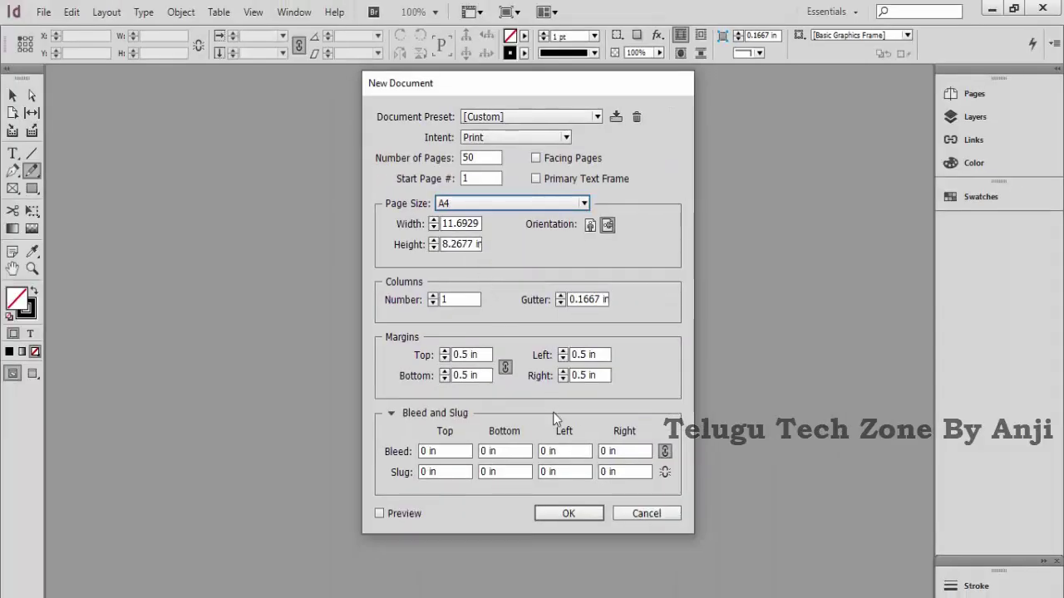
left_click(554, 510)
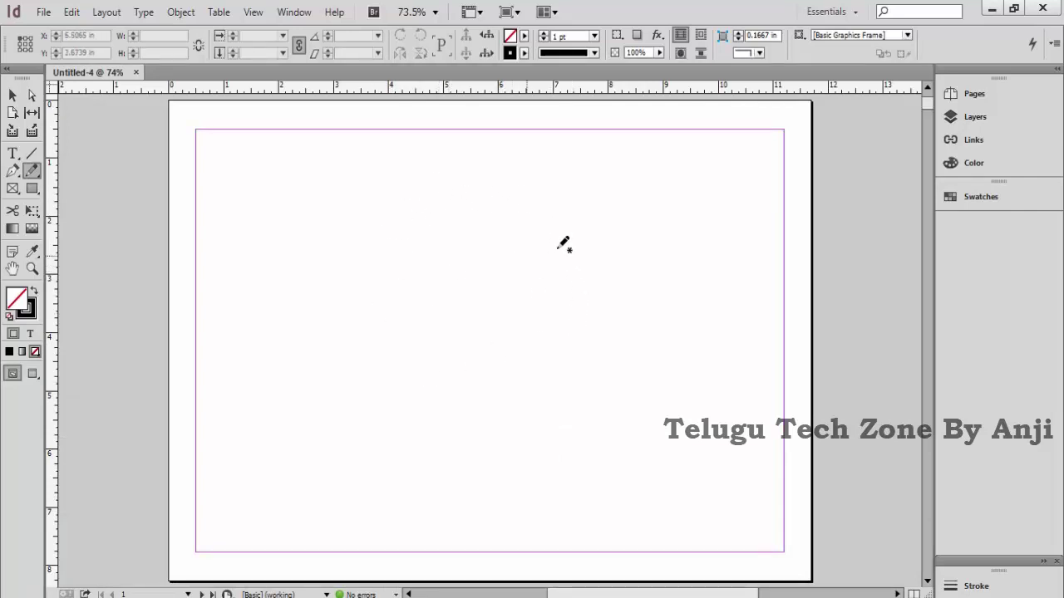
- Show the document's pages and look through their thumbnails, returning to page 1
left_click(976, 98)
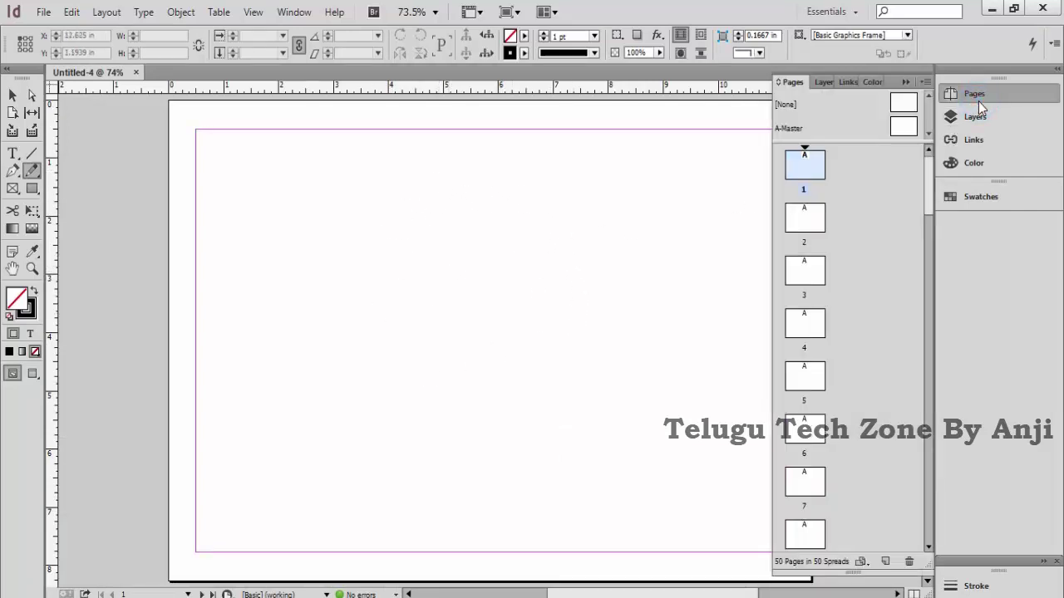
scroll(819, 407, "down", 2)
scroll(820, 407, "down", 6)
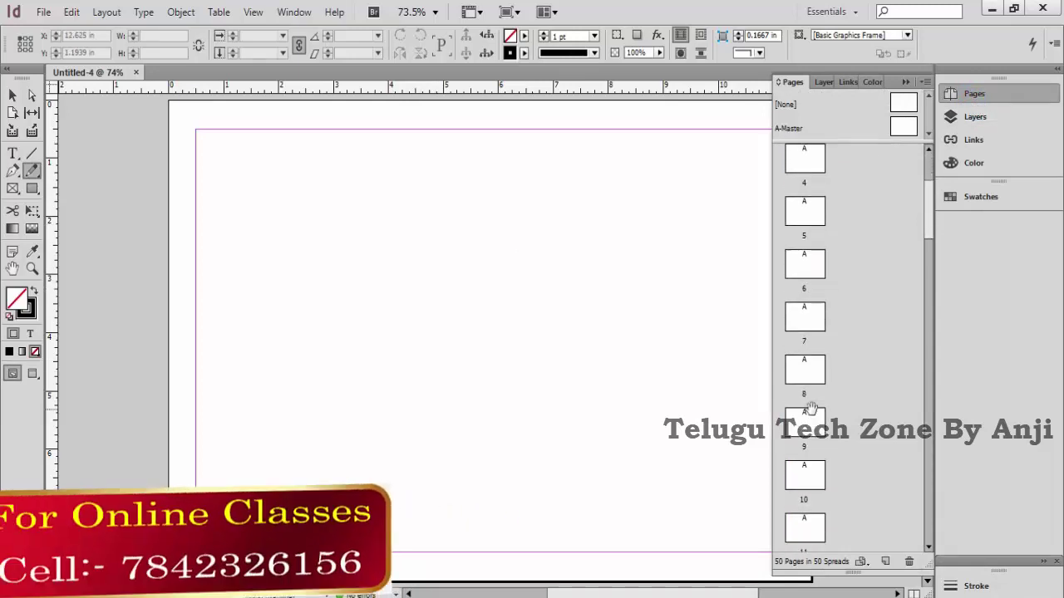
scroll(808, 433, "down", 5)
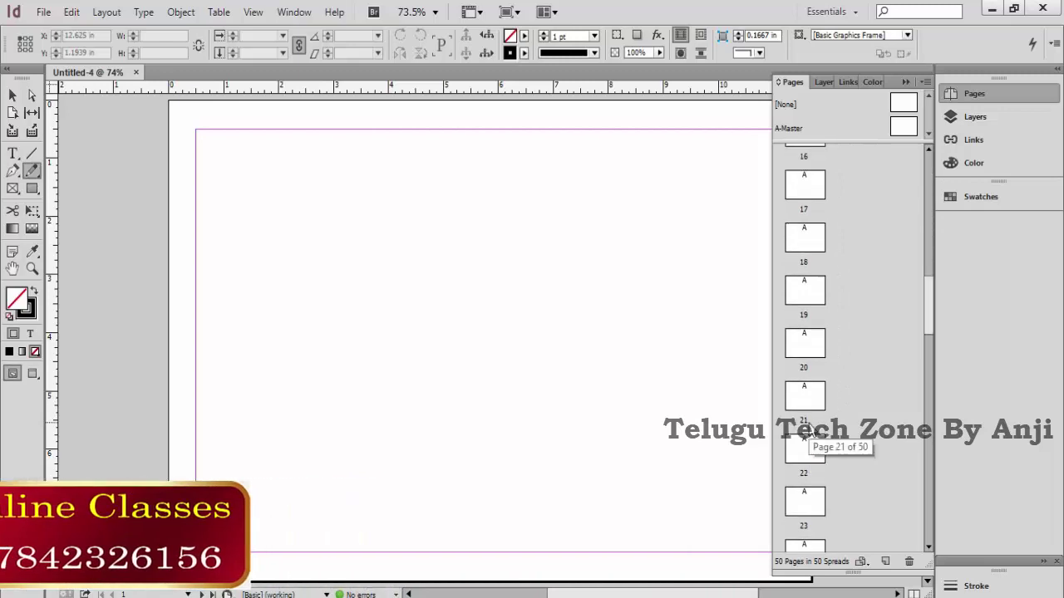
scroll(807, 433, "up", 3)
scroll(806, 428, "up", 5)
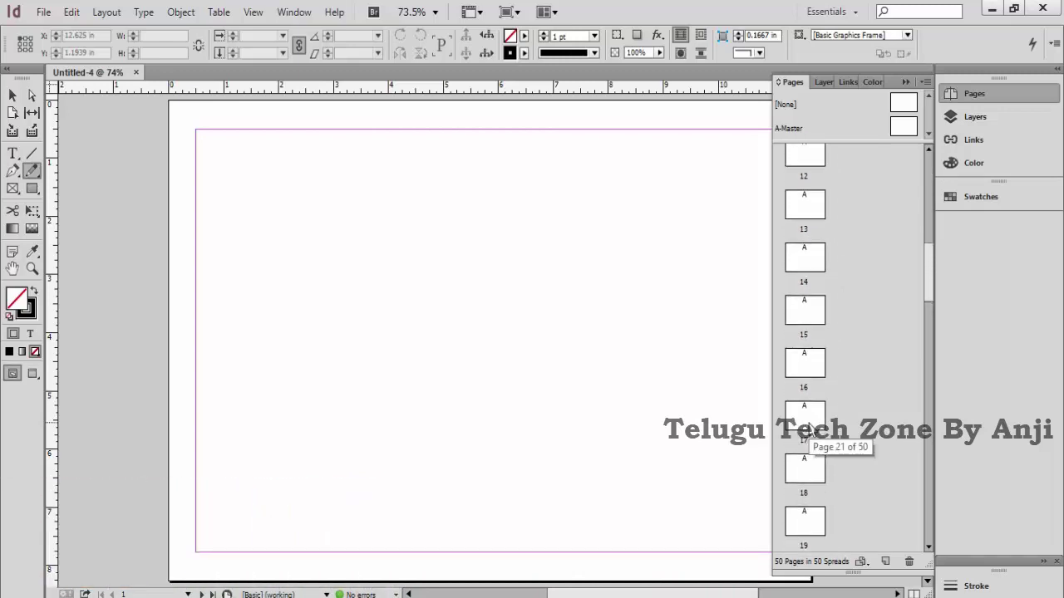
scroll(813, 411, "up", 4)
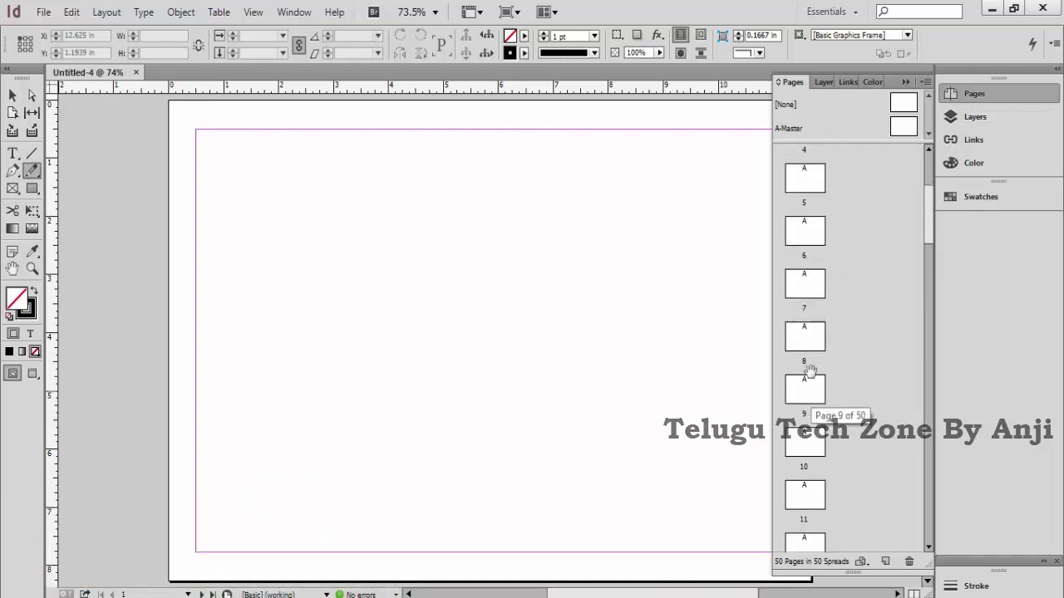
scroll(808, 183, "up", 1)
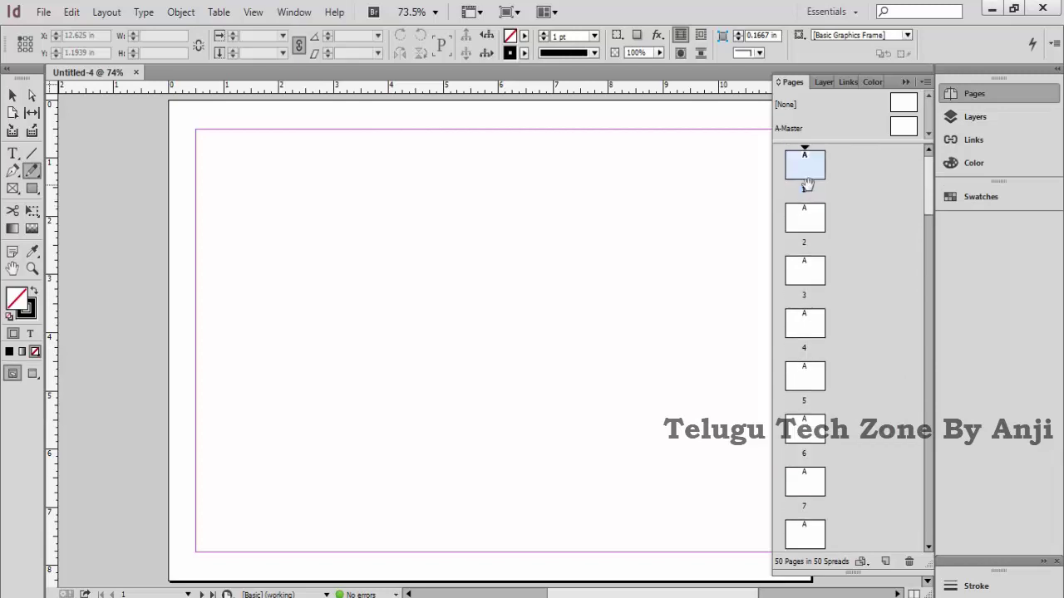
- Switch to the Direct Selection tool and create another new document at A4 size in portrait orientation
left_click(376, 172)
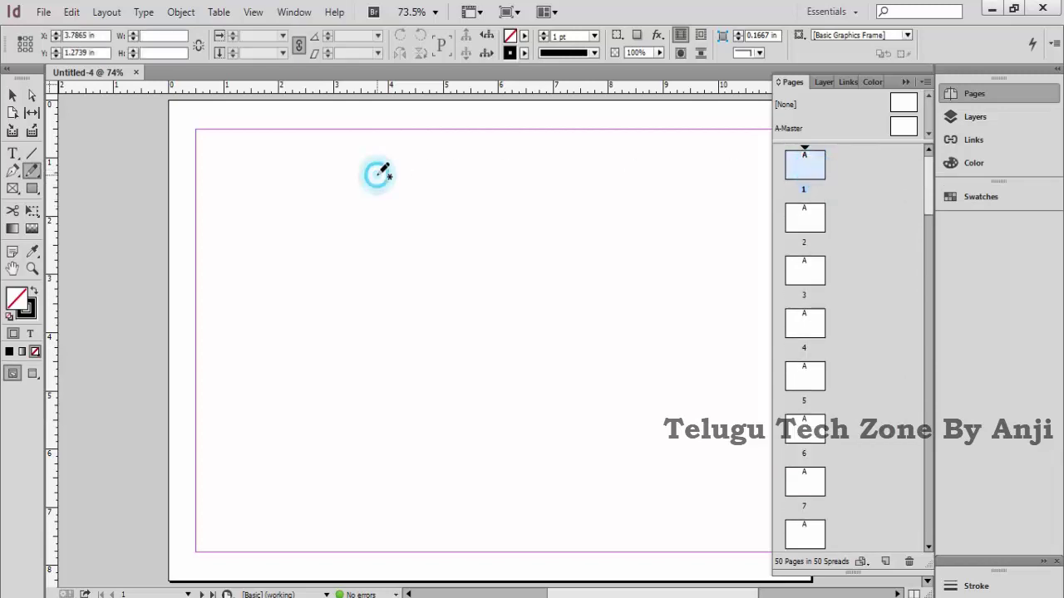
left_click(30, 98)
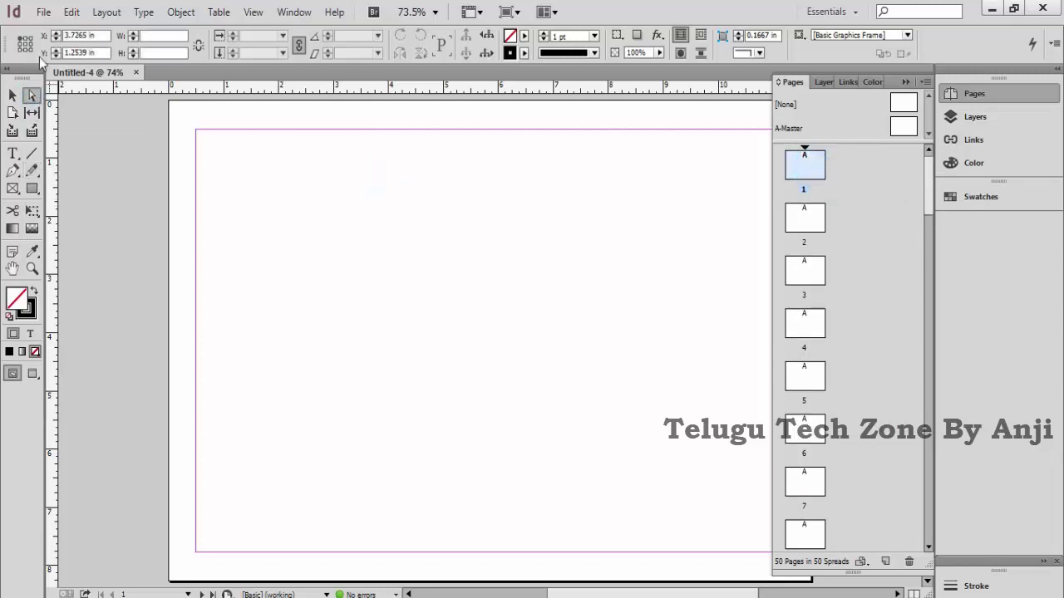
left_click(43, 11)
mouse_move(65, 32)
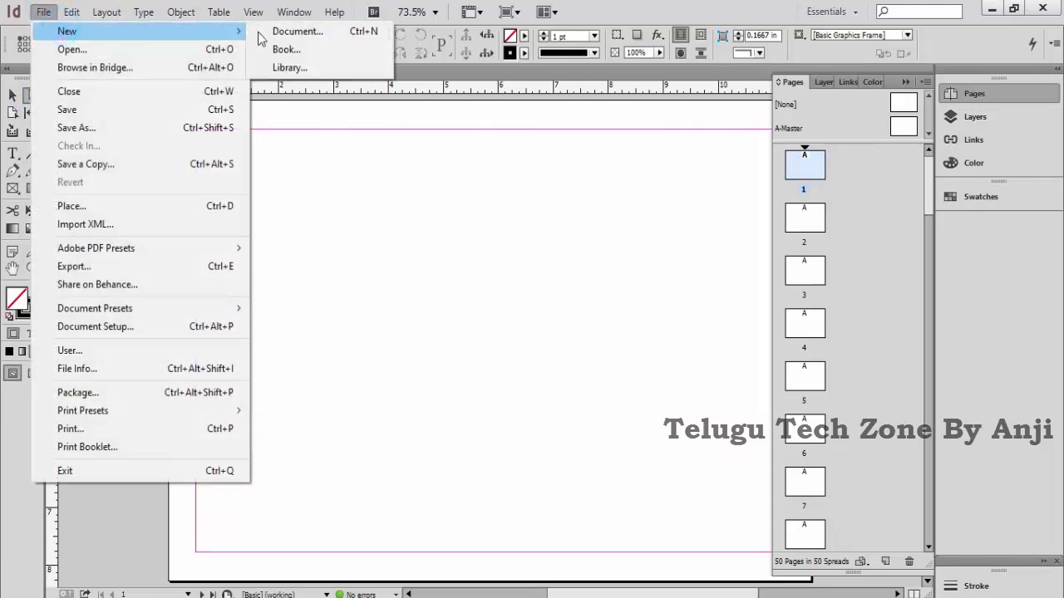
left_click(280, 32)
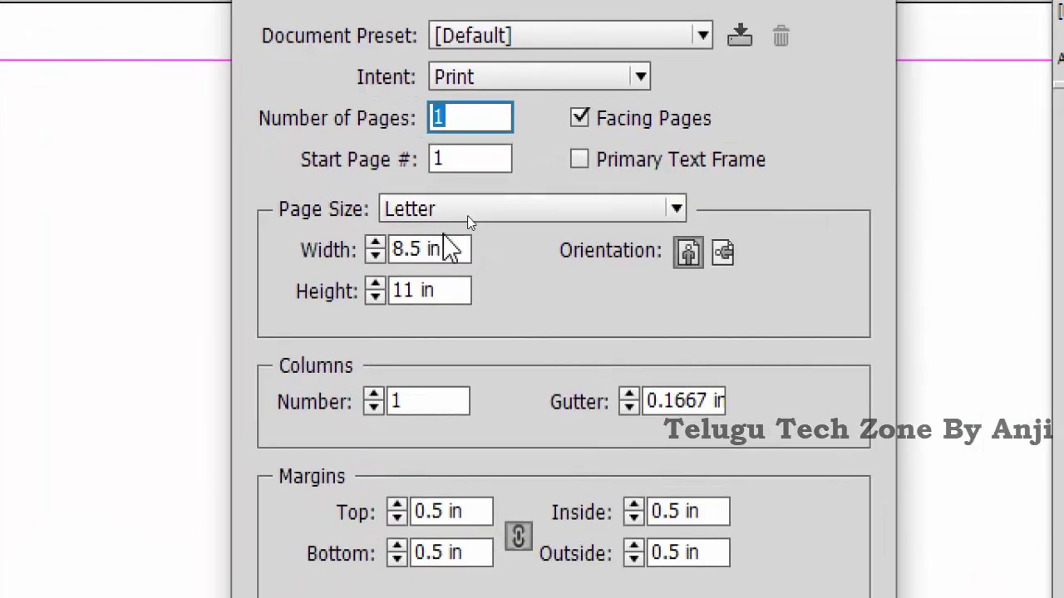
left_click(472, 207)
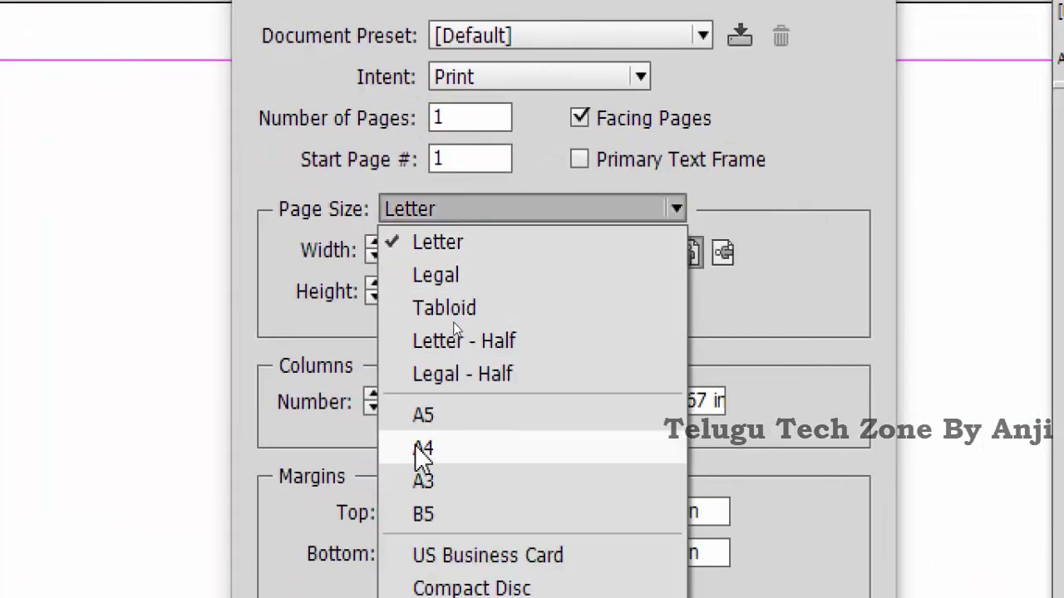
left_click(423, 382)
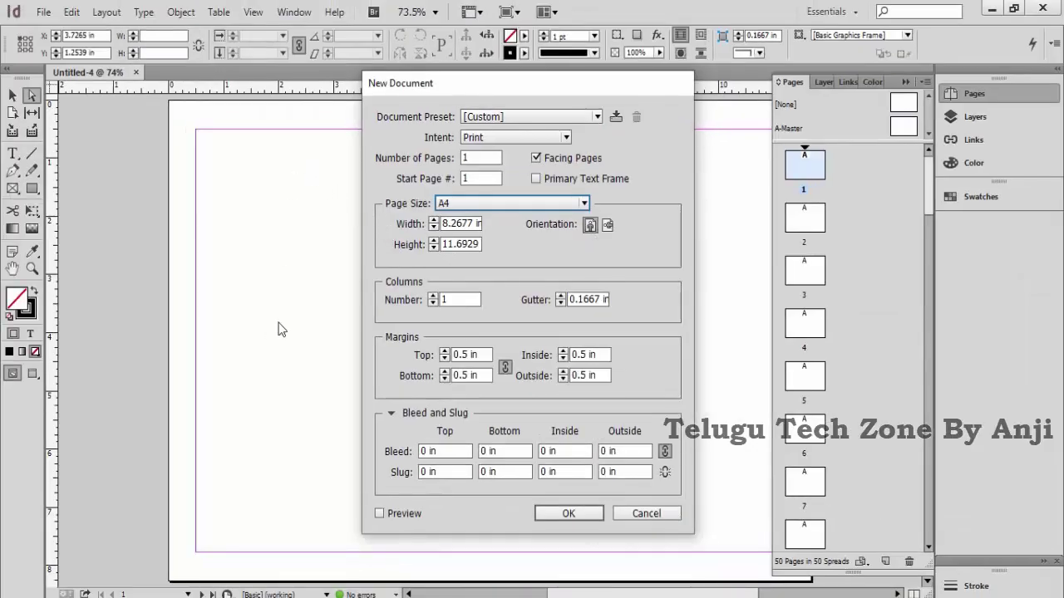
left_click(595, 229)
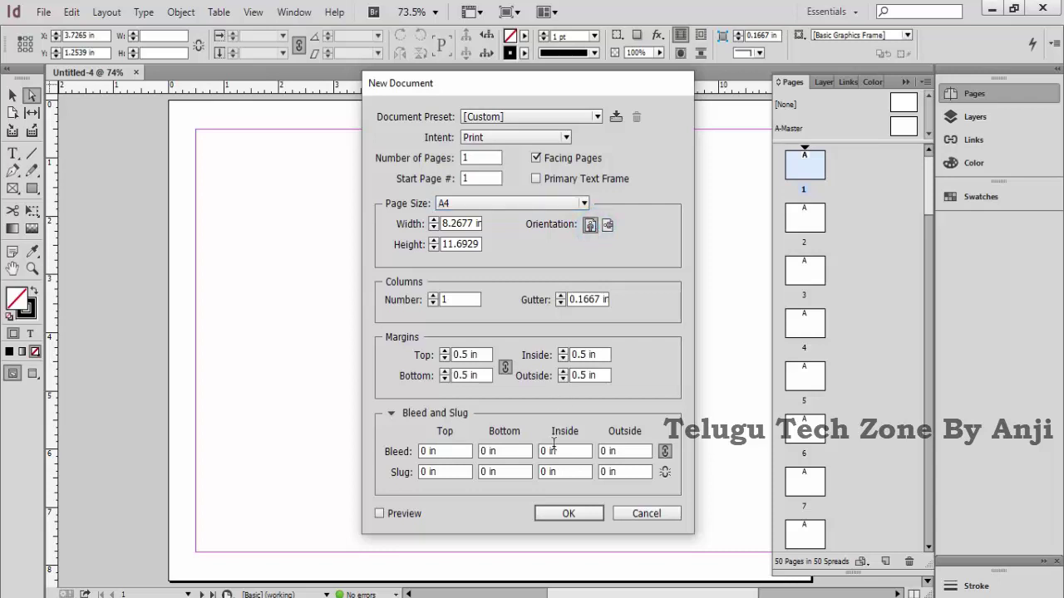
left_click(561, 513)
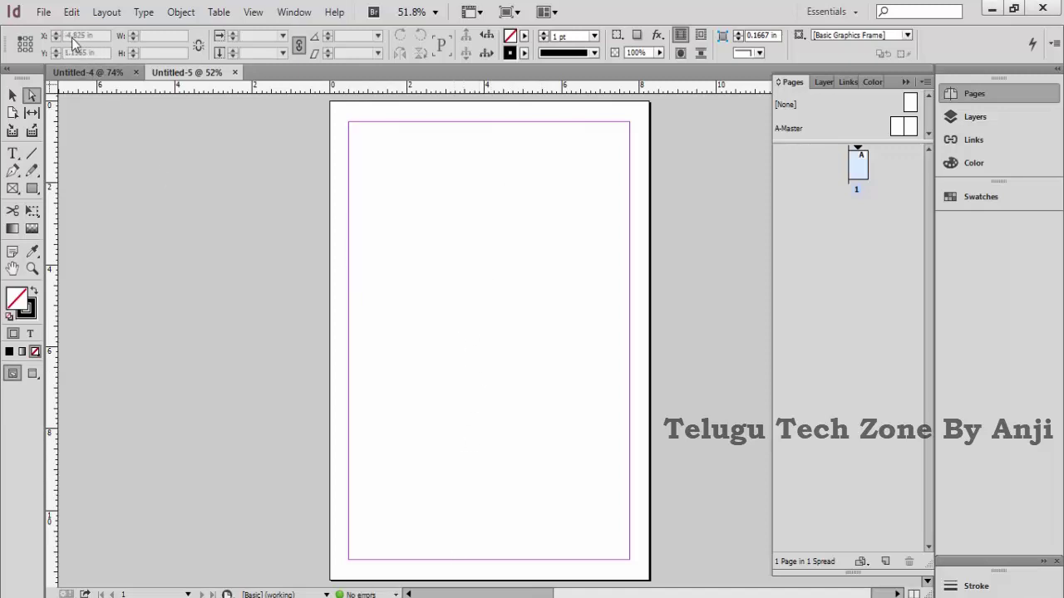
- Create a new A4 document in landscape orientation with facing pages turned off
left_click(43, 12)
mouse_move(138, 32)
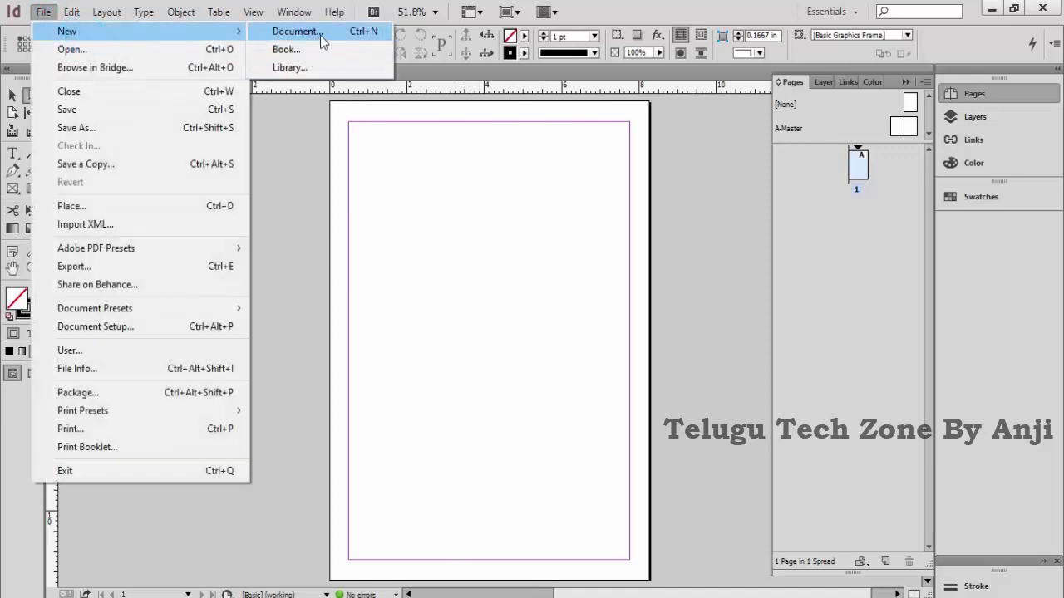
left_click(321, 37)
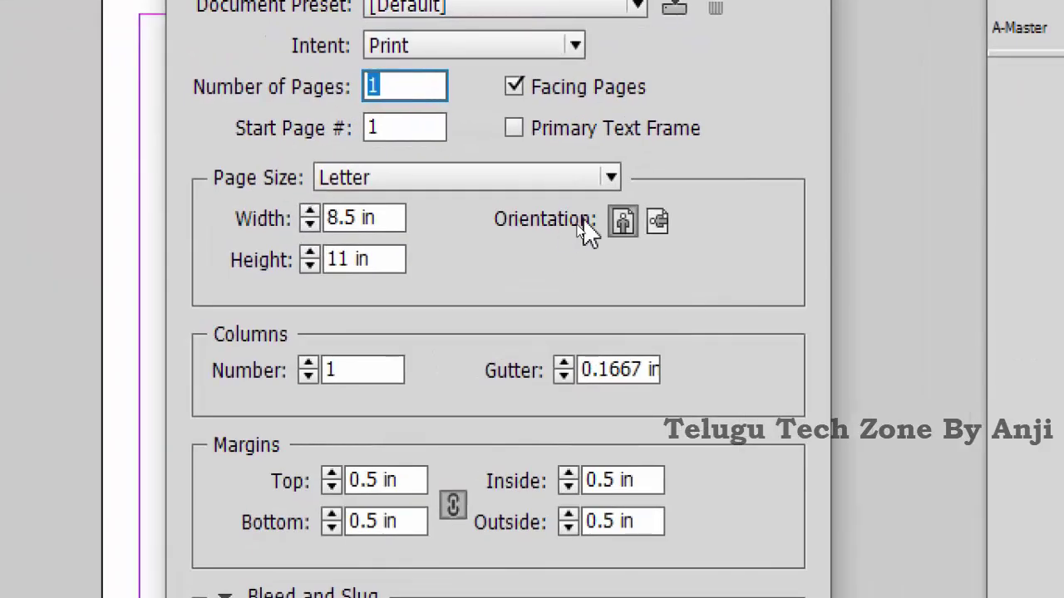
left_click(656, 222)
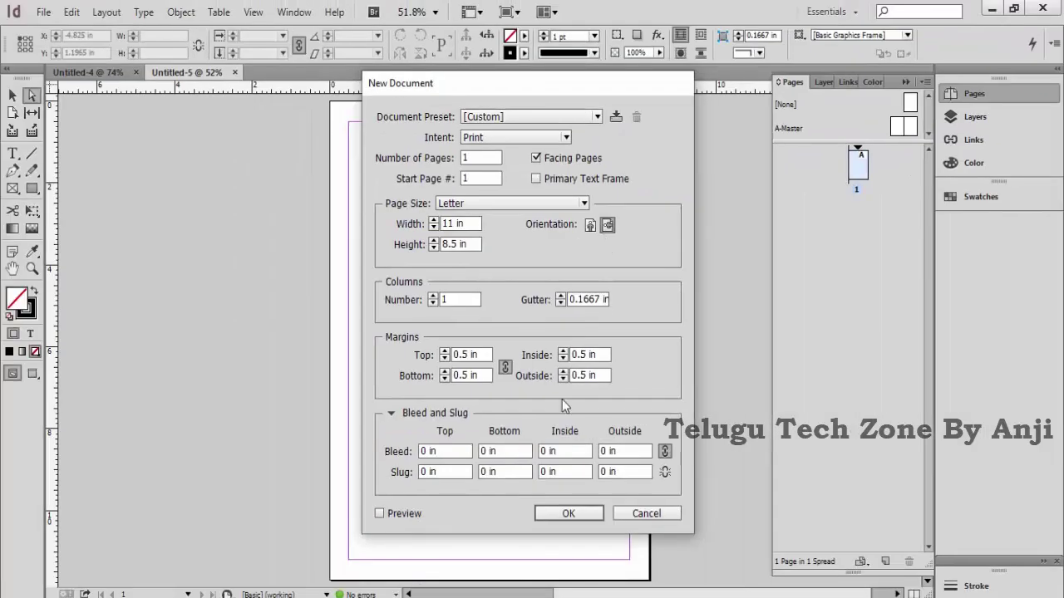
left_click(521, 204)
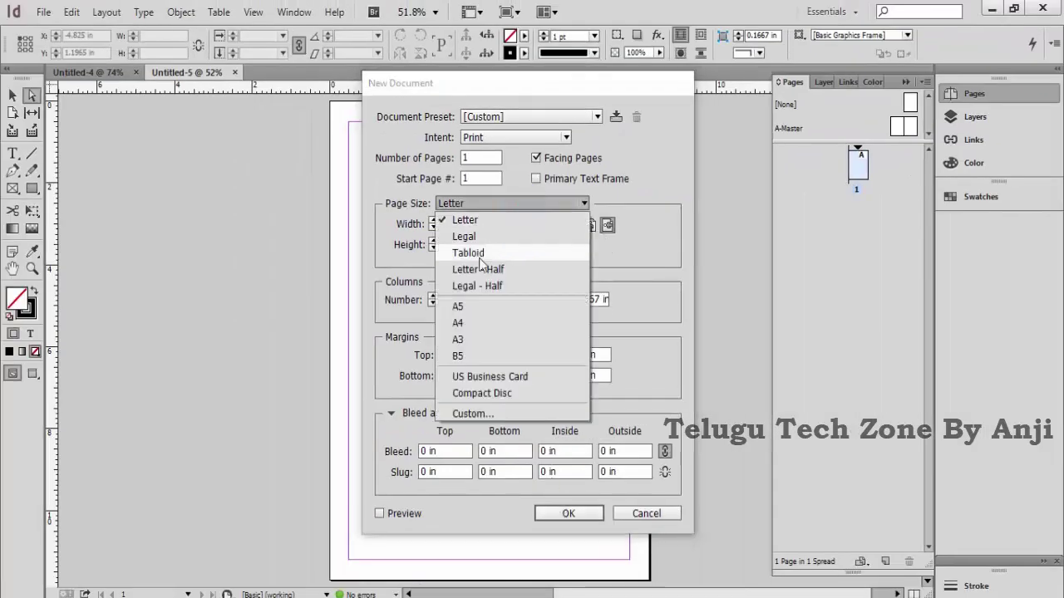
left_click(466, 321)
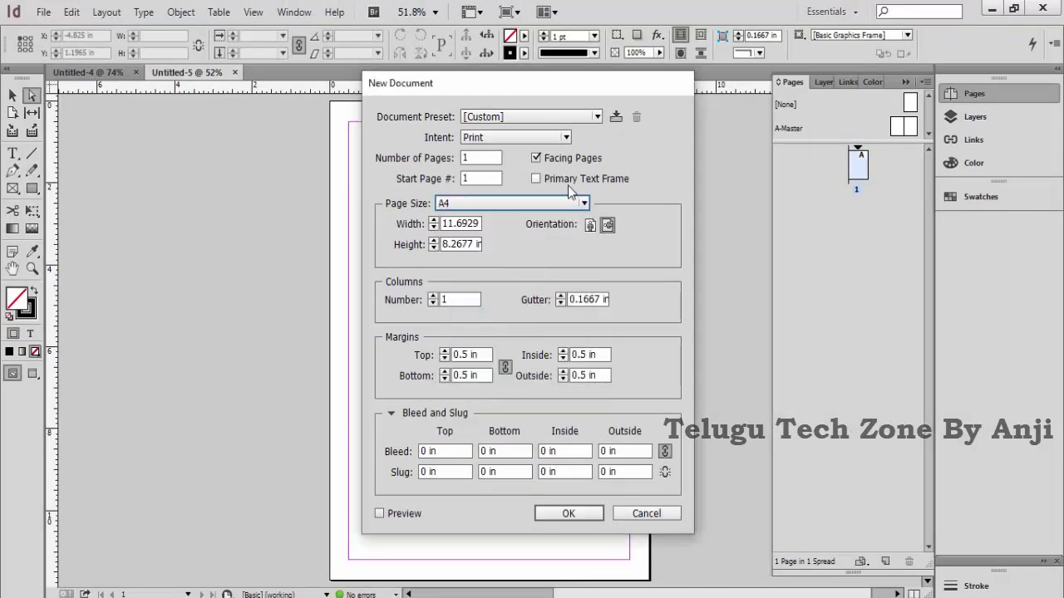
left_click(565, 160)
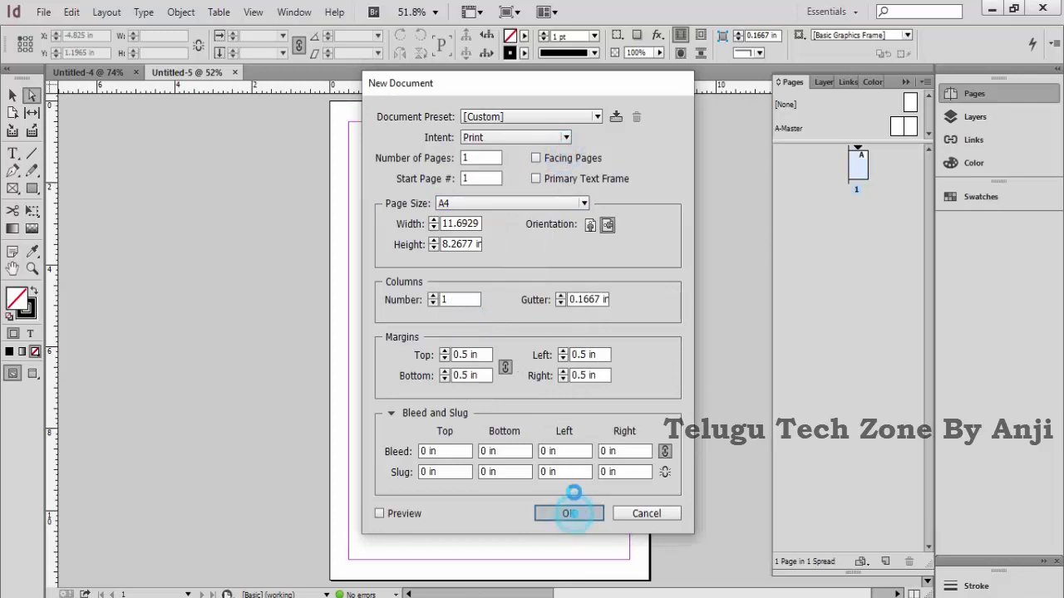
left_click(570, 513)
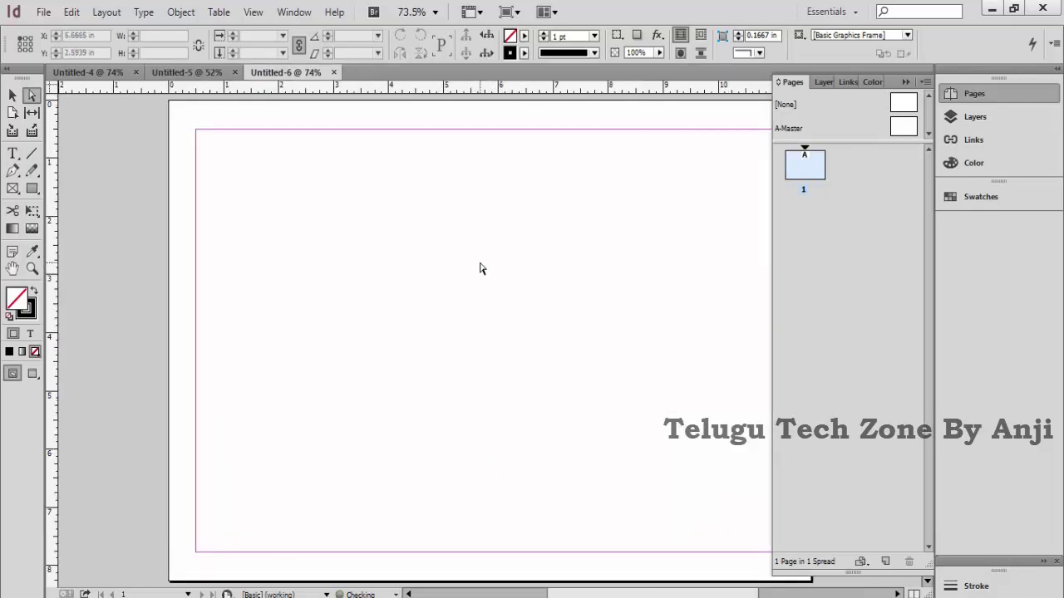
- Start another new document with the A4 page size and facing pages turned off
left_click(41, 11)
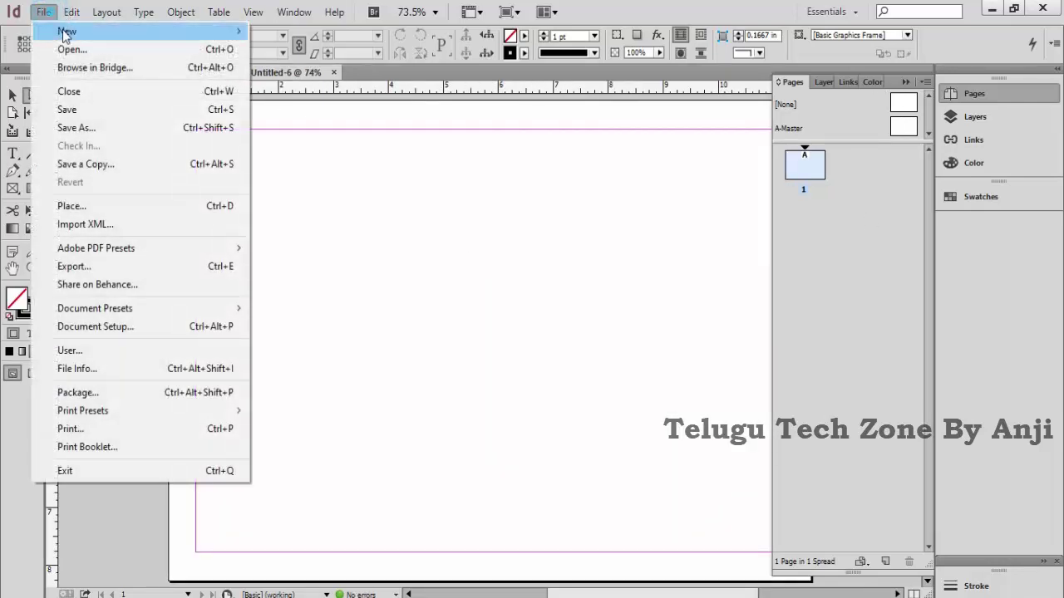
left_click(67, 30)
left_click(290, 32)
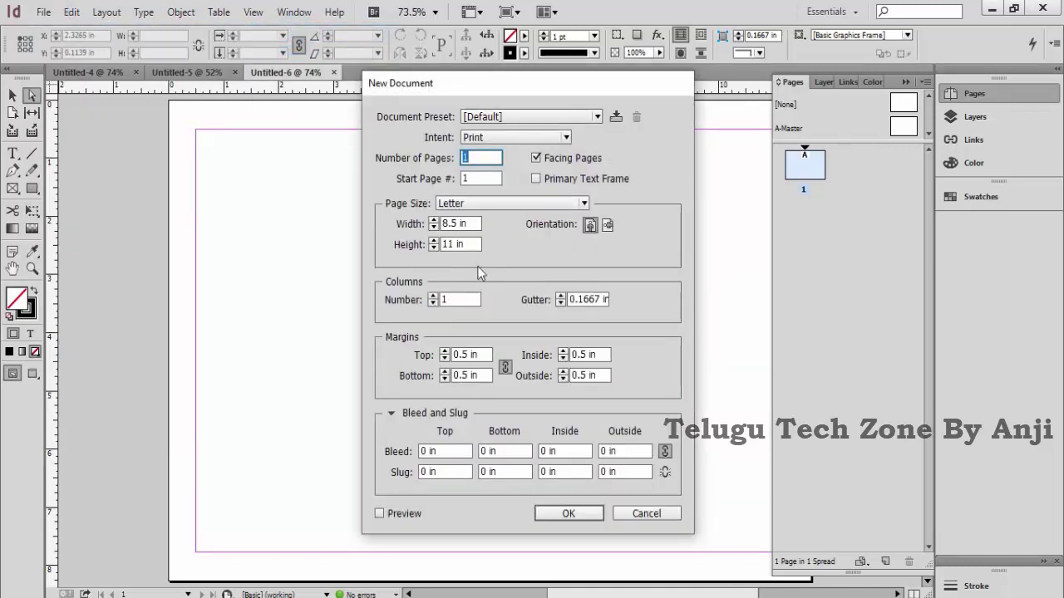
left_click(489, 203)
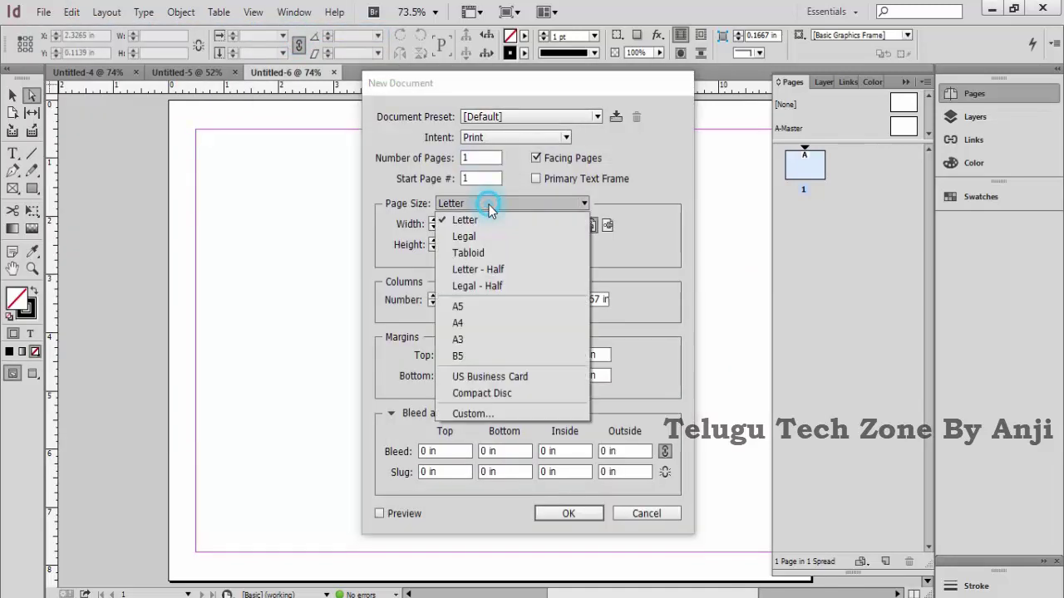
left_click(467, 323)
left_click(554, 158)
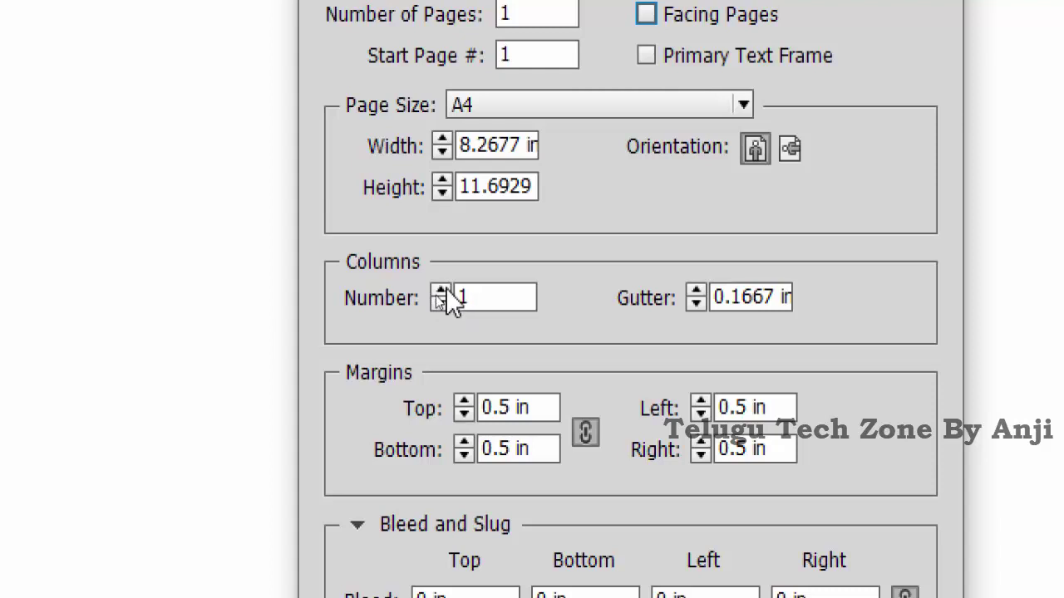
- Set the number of columns to 4 and create the document
left_click(446, 292)
left_click(446, 292)
left_click(446, 293)
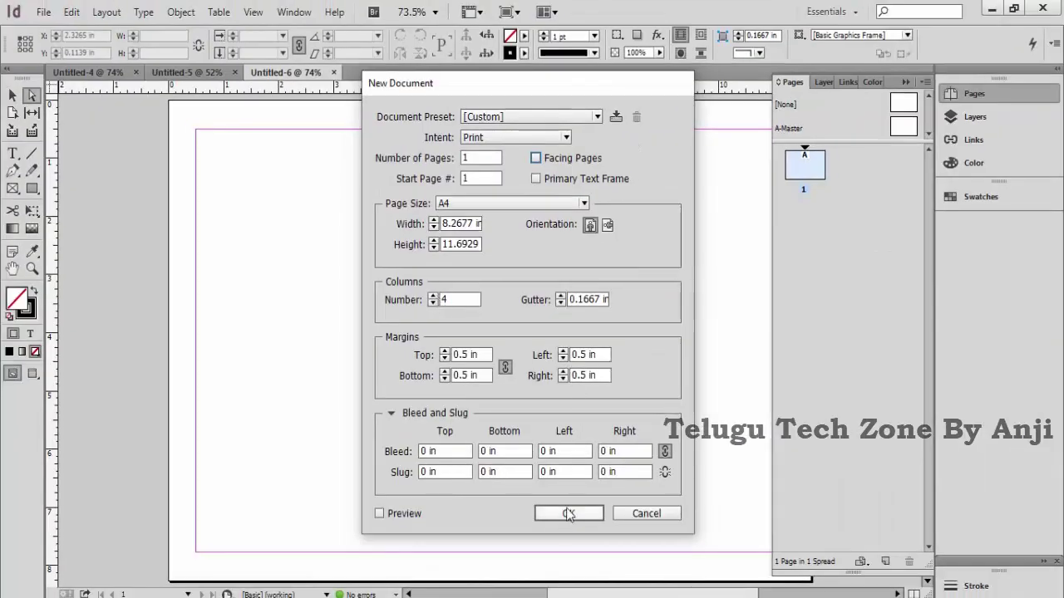
left_click(560, 517)
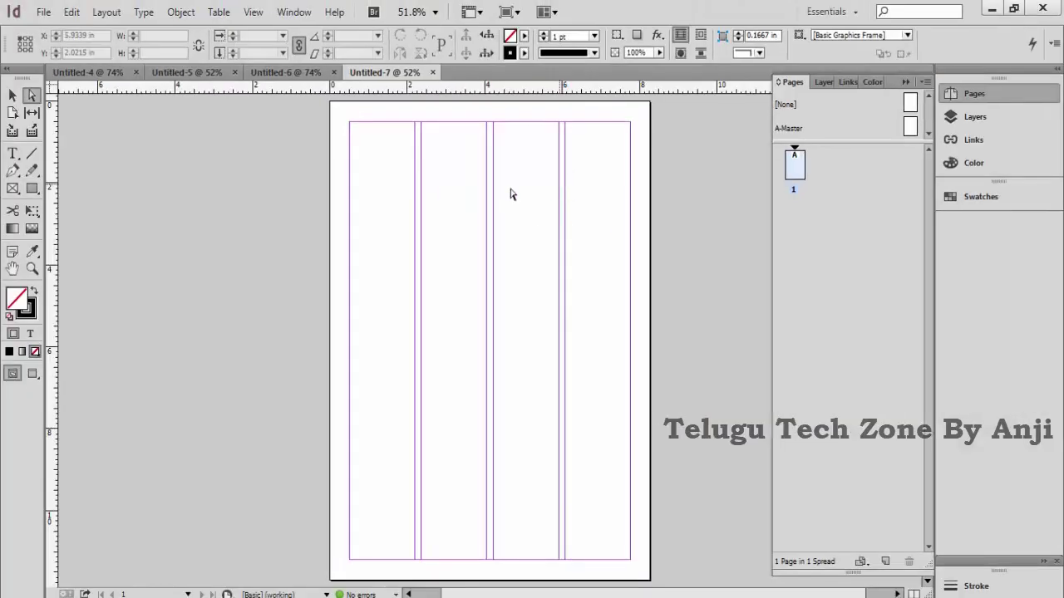
- Create a new A4 document with the column gutter set to 2 in, keeping the single column
left_click(41, 12)
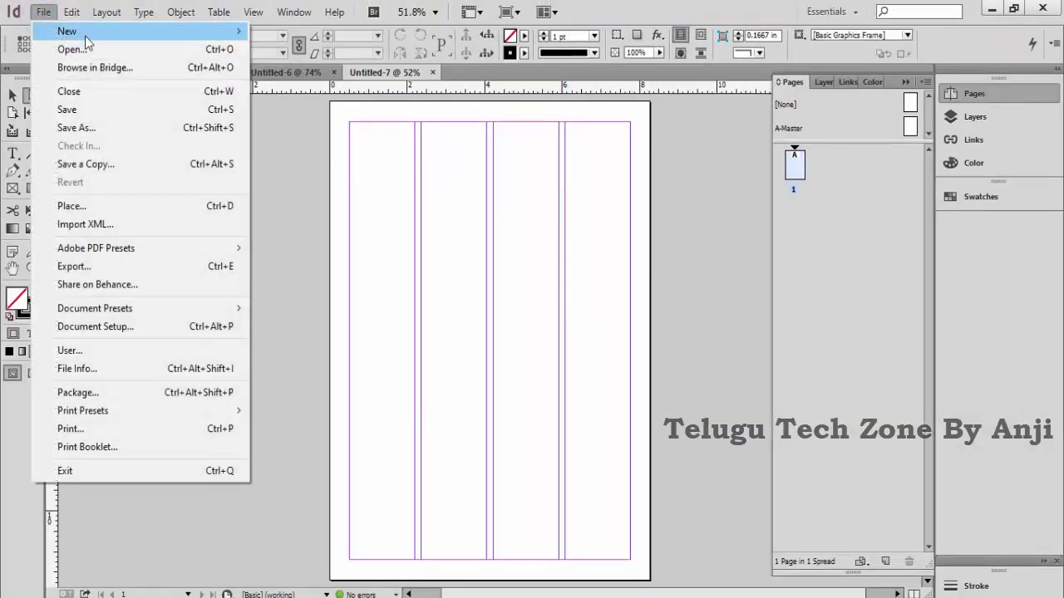
mouse_move(174, 33)
left_click(273, 35)
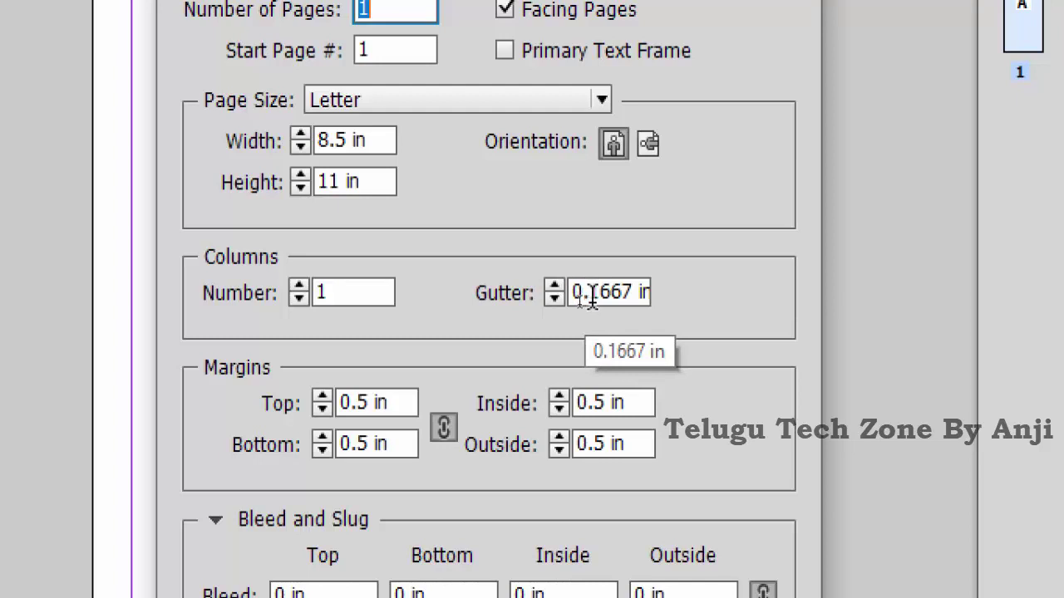
left_click_drag(628, 291, 570, 292)
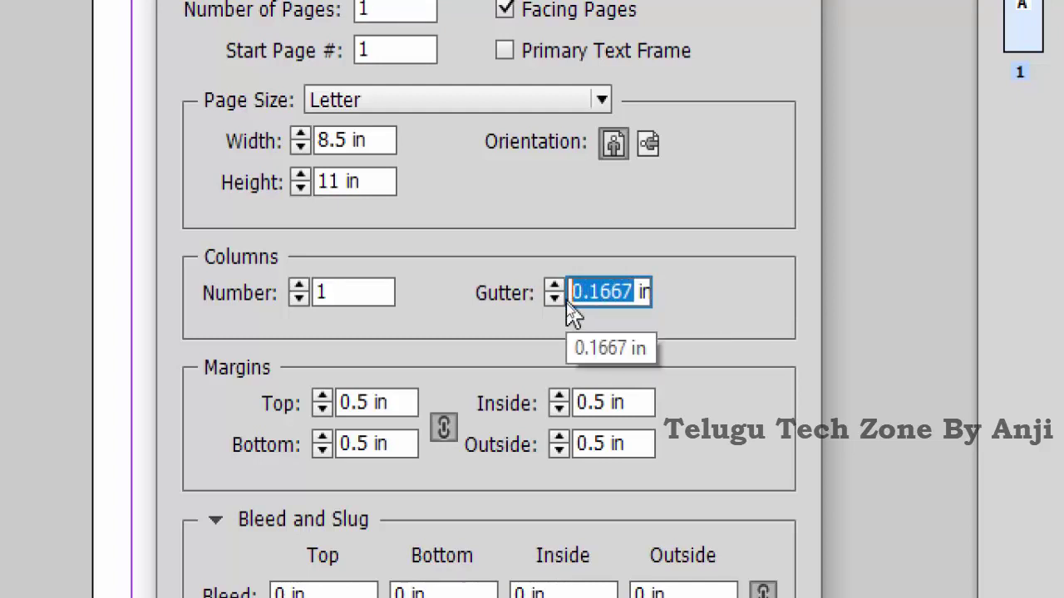
type("2")
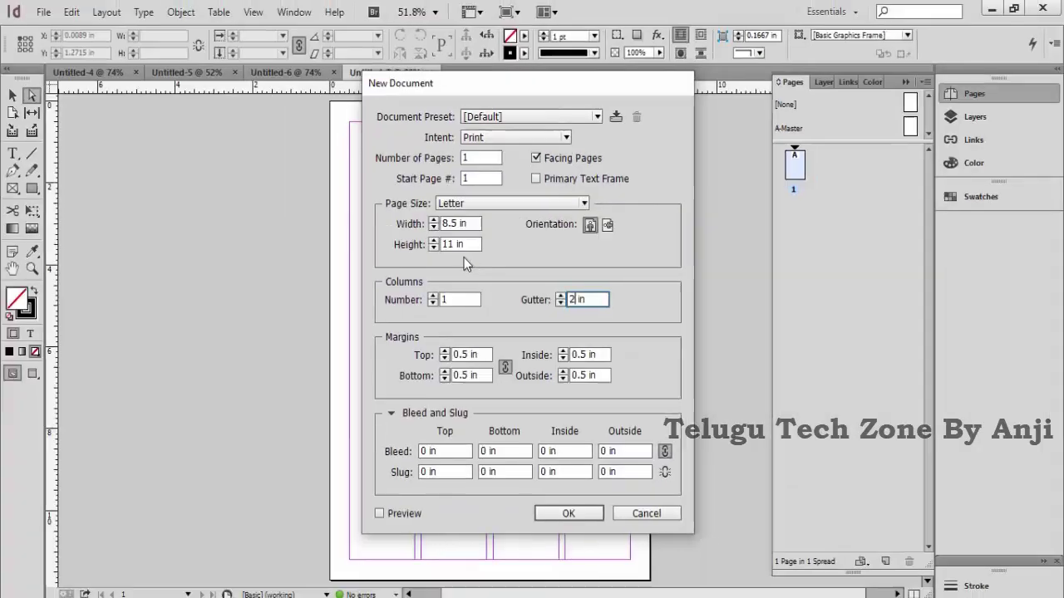
left_click(478, 206)
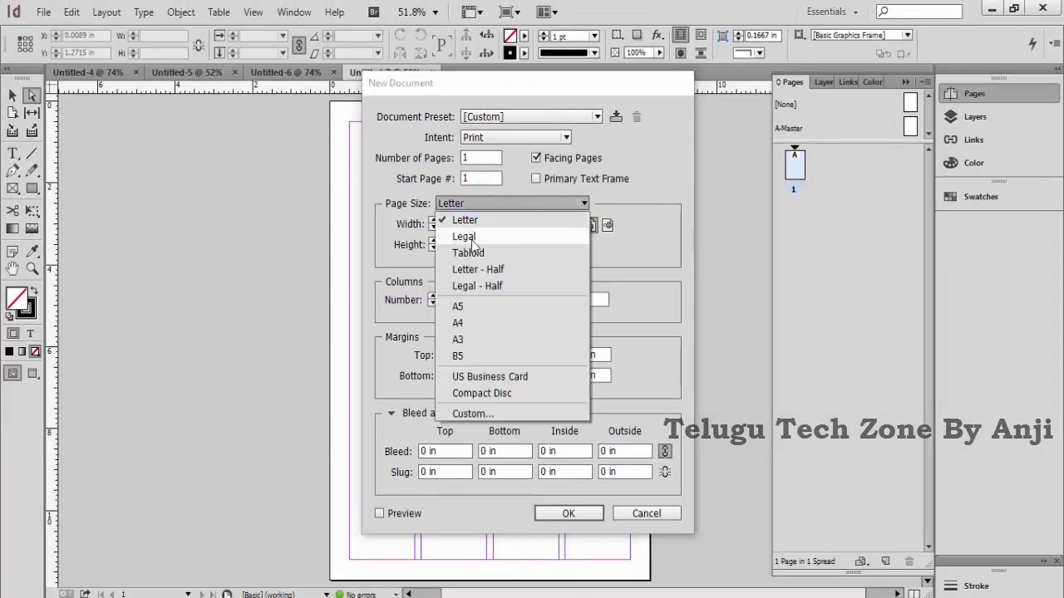
left_click(457, 323)
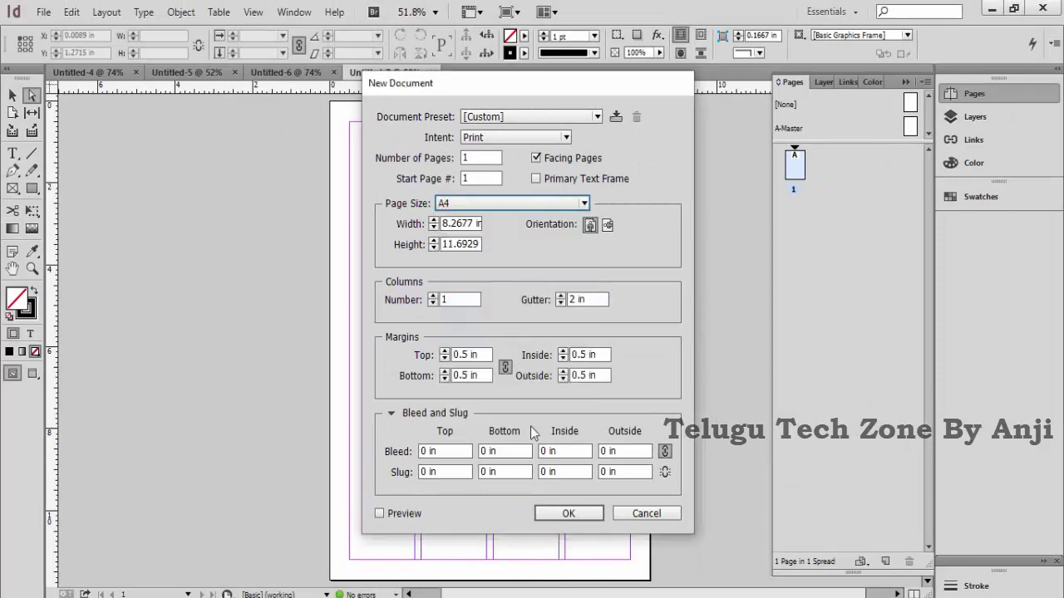
left_click(559, 512)
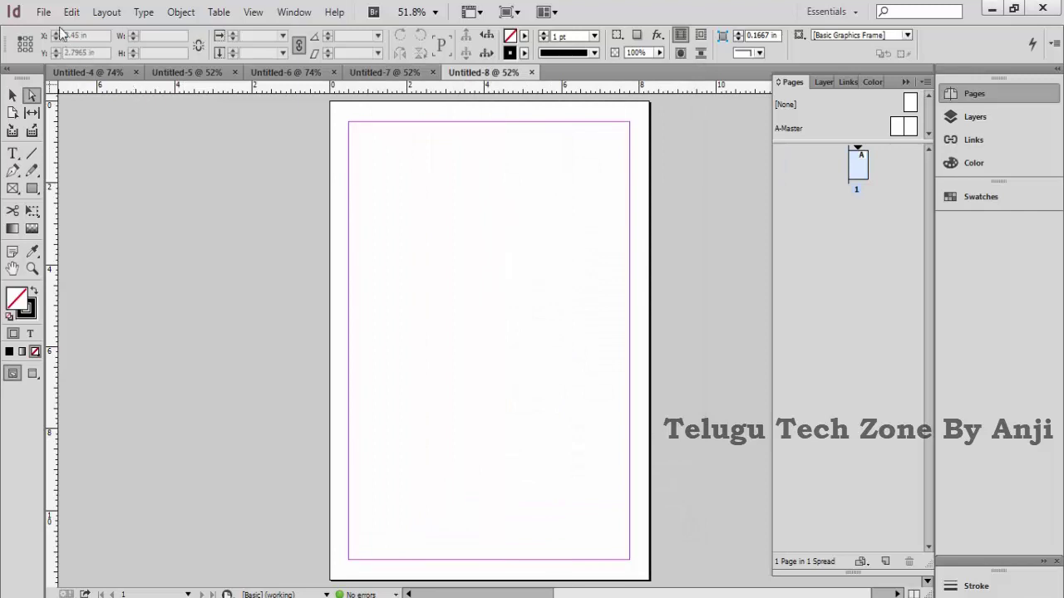
- Start another new document and choose A4 as its page size
left_click(46, 10)
left_click(43, 12)
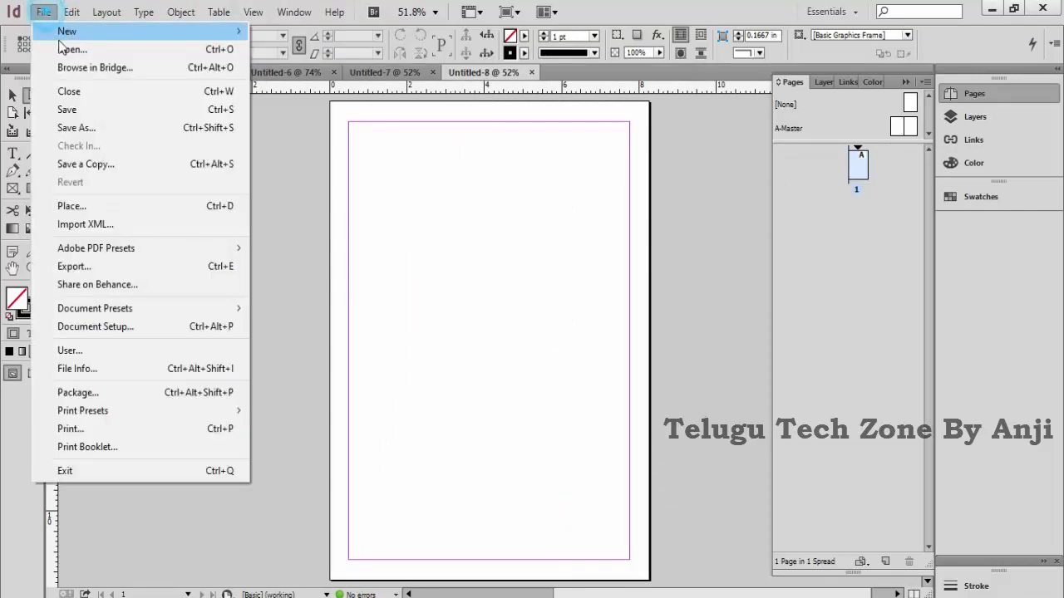
mouse_move(68, 38)
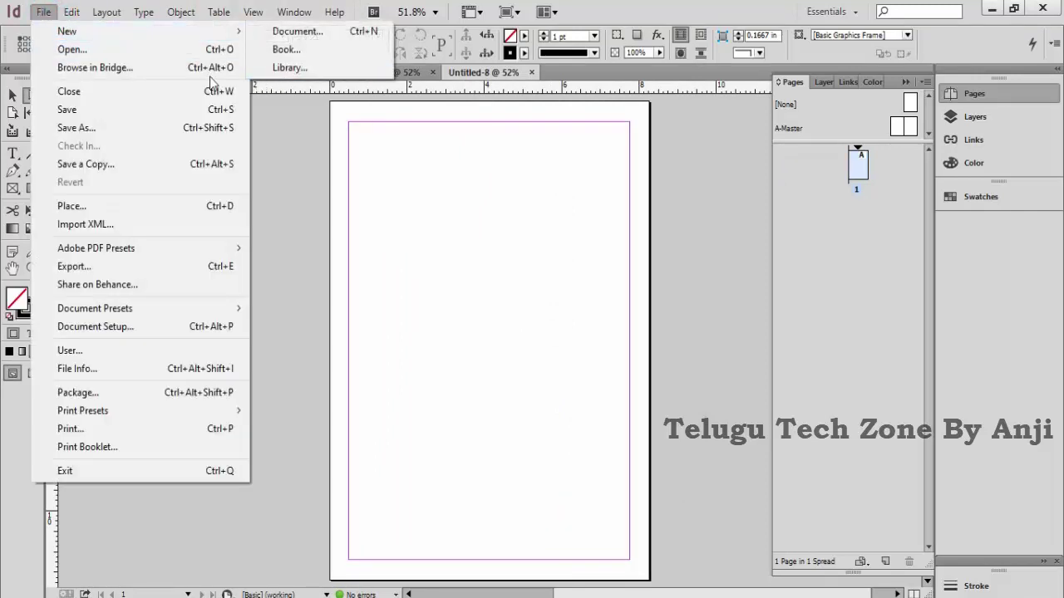
left_click(295, 32)
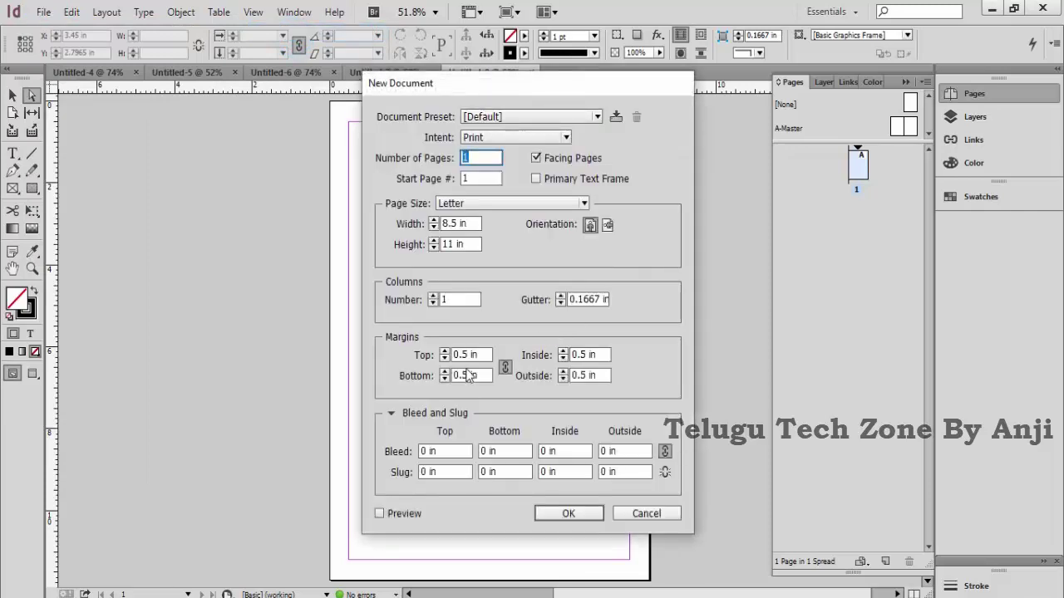
left_click(467, 205)
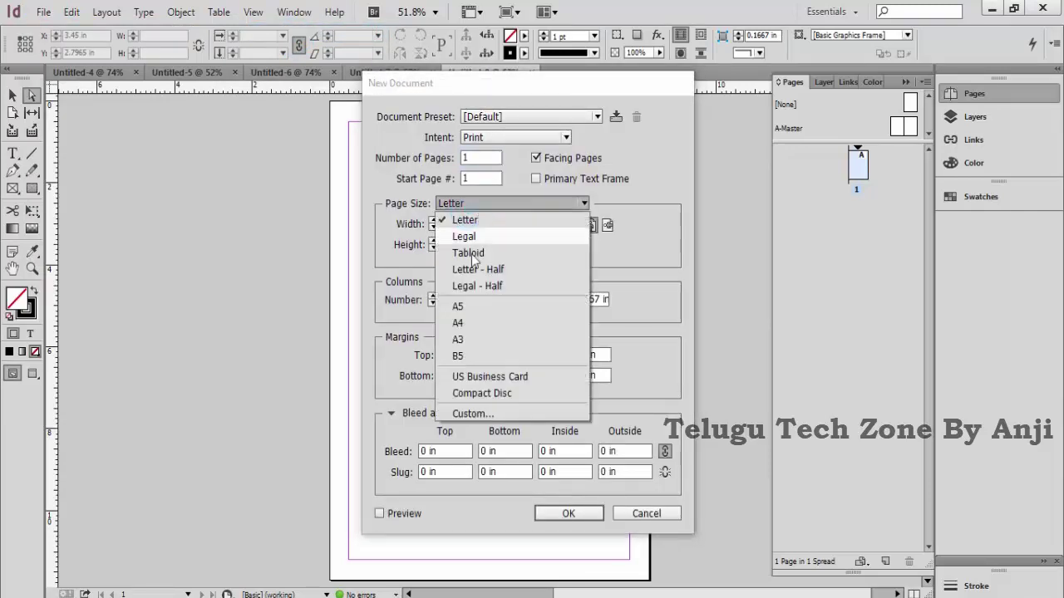
left_click(459, 319)
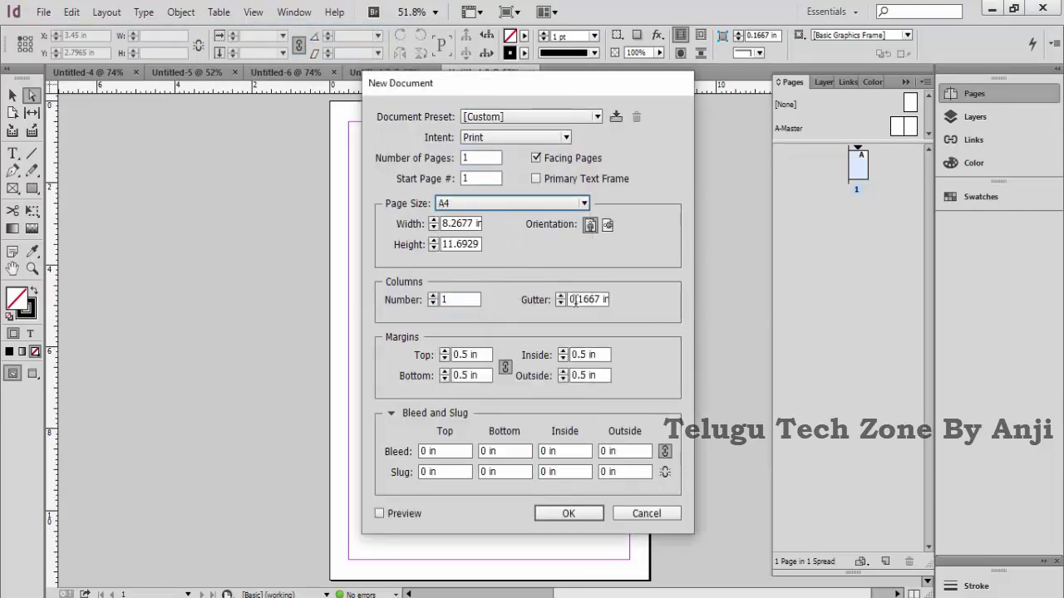
- Set the column gutter to 2 in and the number of columns to 4, and create the document
double_click(581, 300)
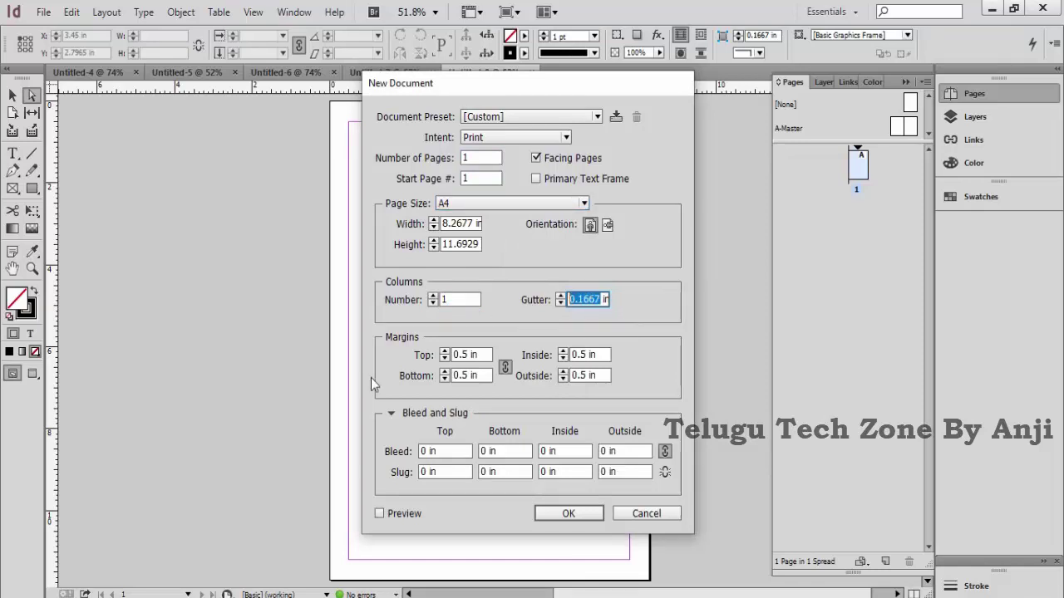
type("2")
left_click(433, 296)
left_click(433, 296)
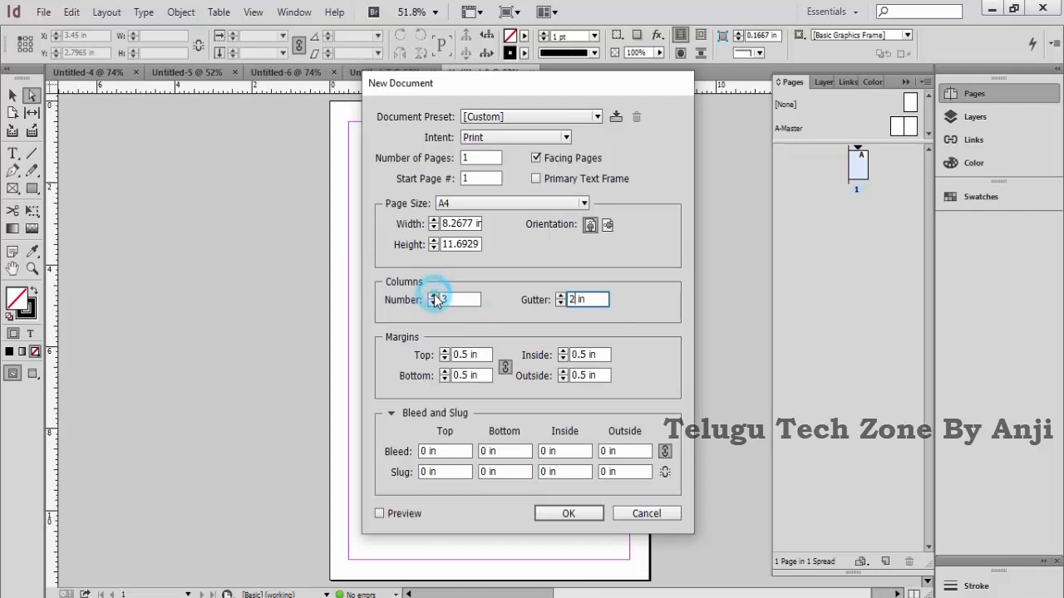
left_click(433, 296)
left_click(563, 514)
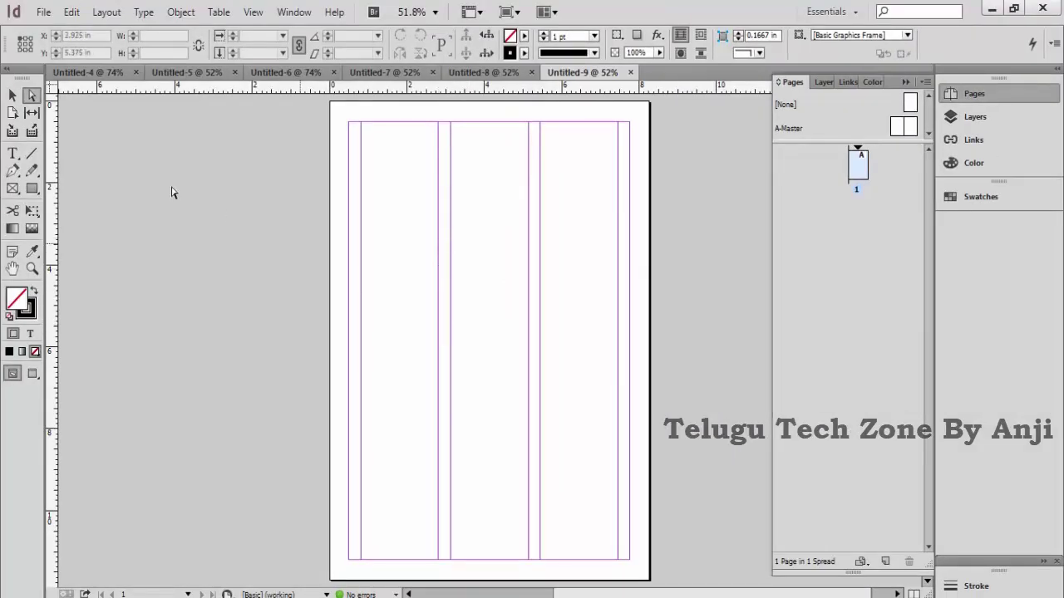
left_click(42, 12)
mouse_move(62, 31)
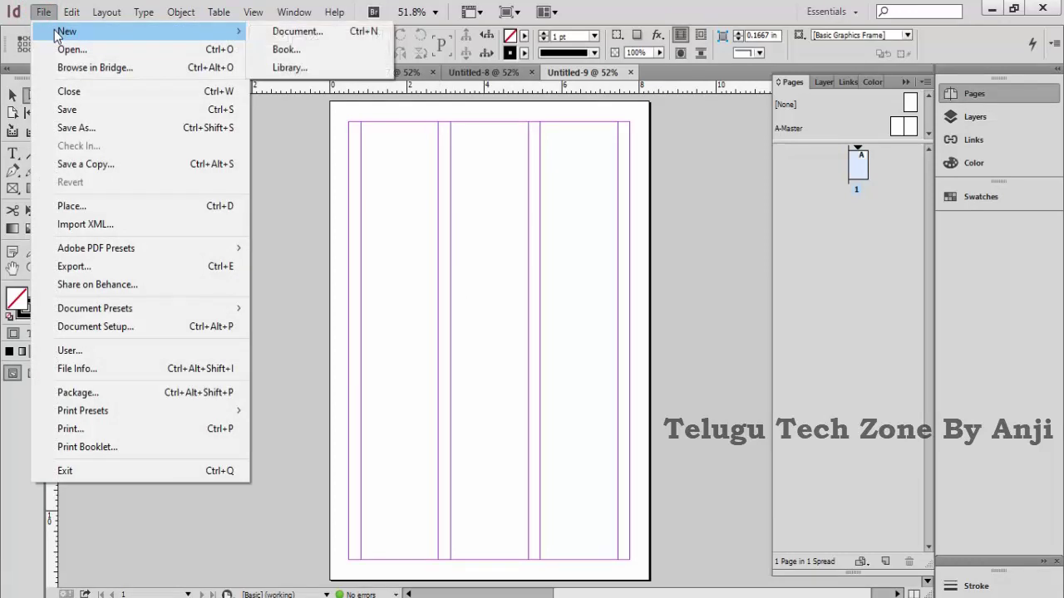
left_click(291, 30)
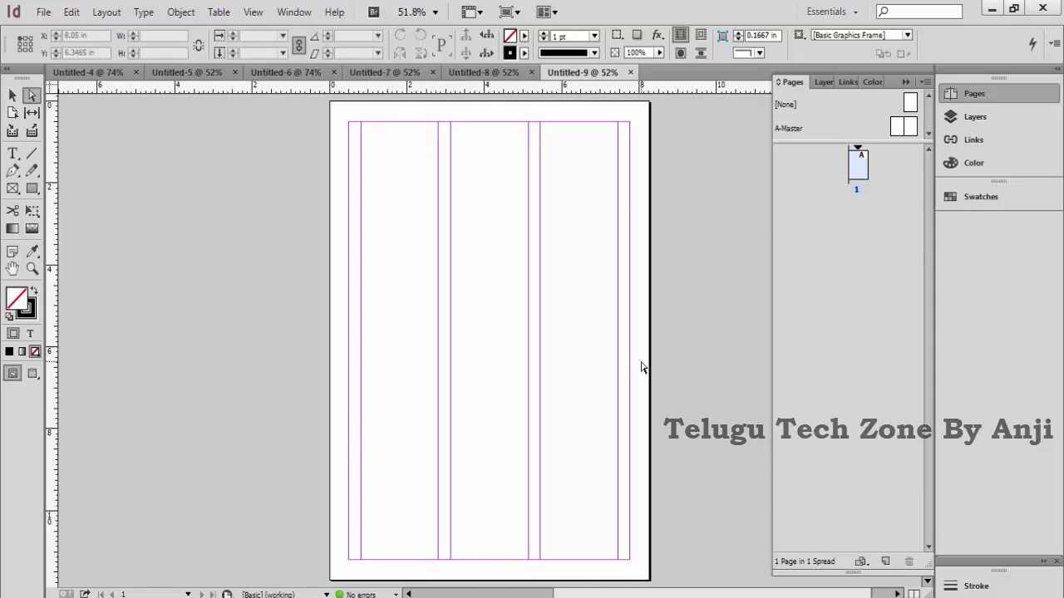
- Start another new document, compare its settings with the open four-column page, and turn off facing pages
left_click(43, 12)
mouse_move(73, 37)
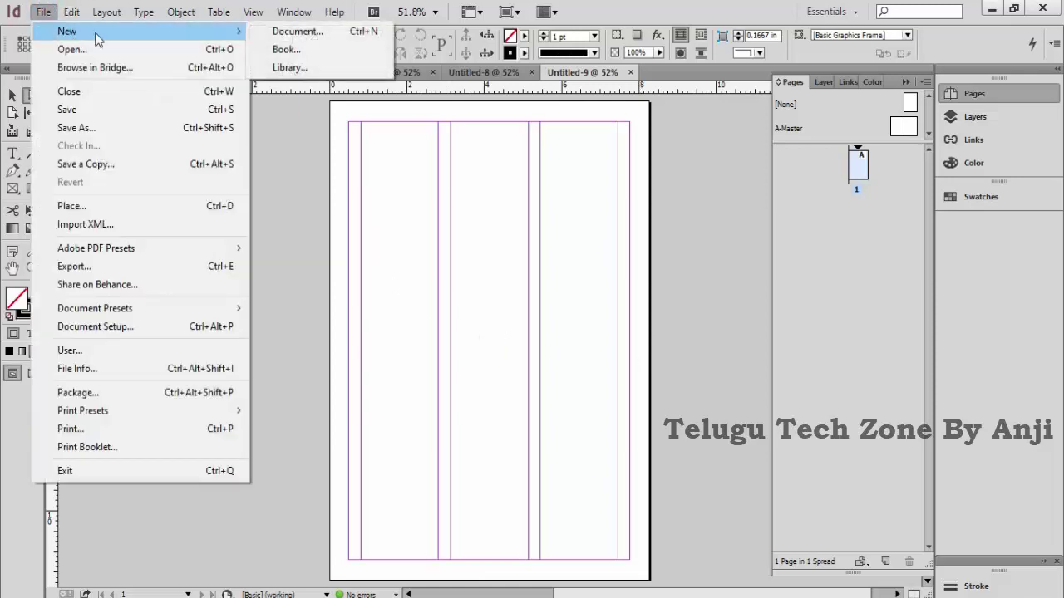
left_click(321, 39)
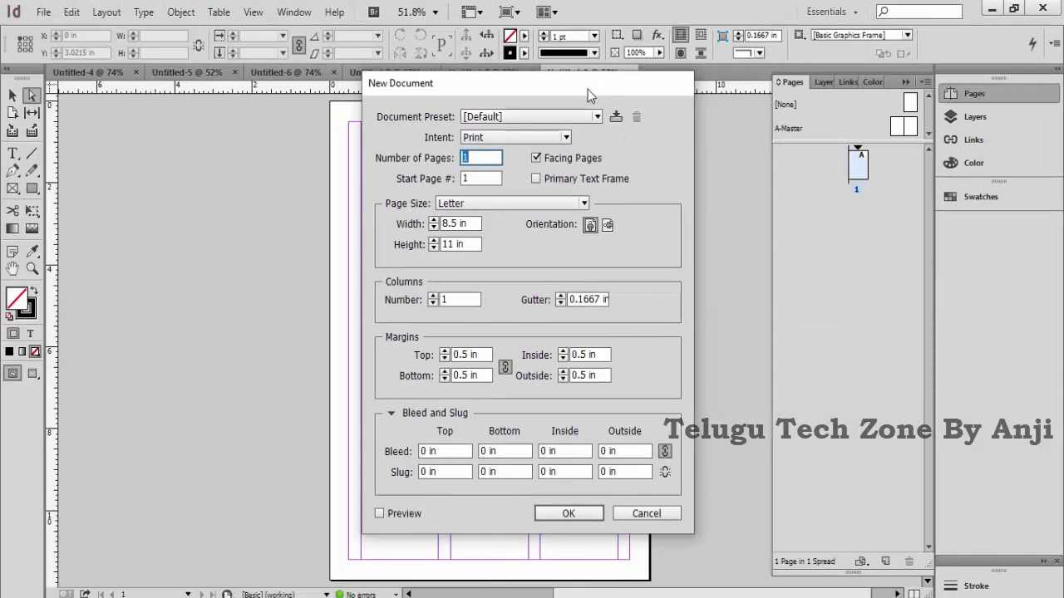
left_click_drag(589, 94, 775, 173)
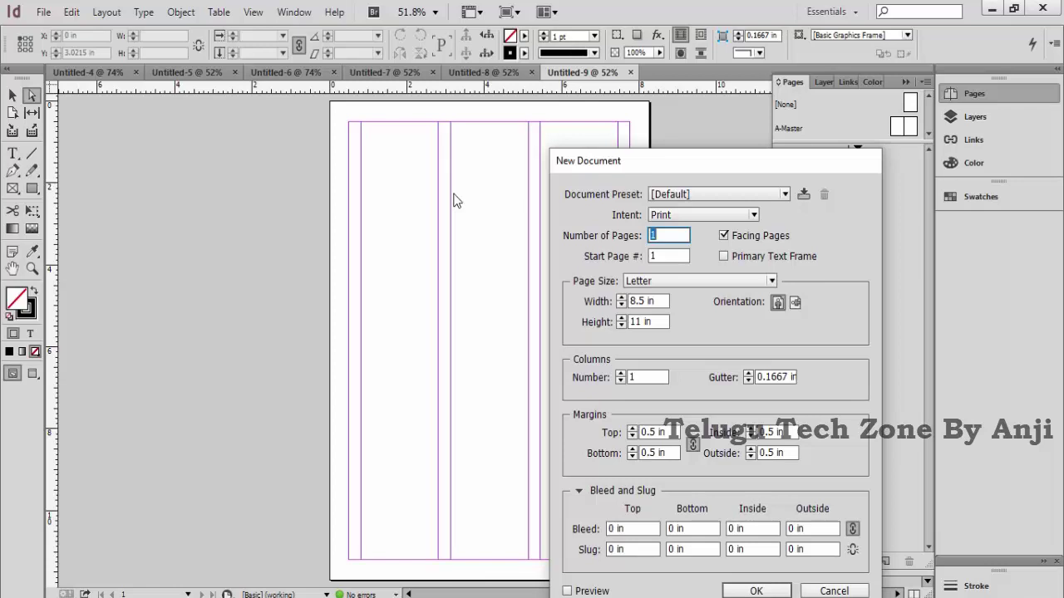
left_click_drag(747, 169, 615, 119)
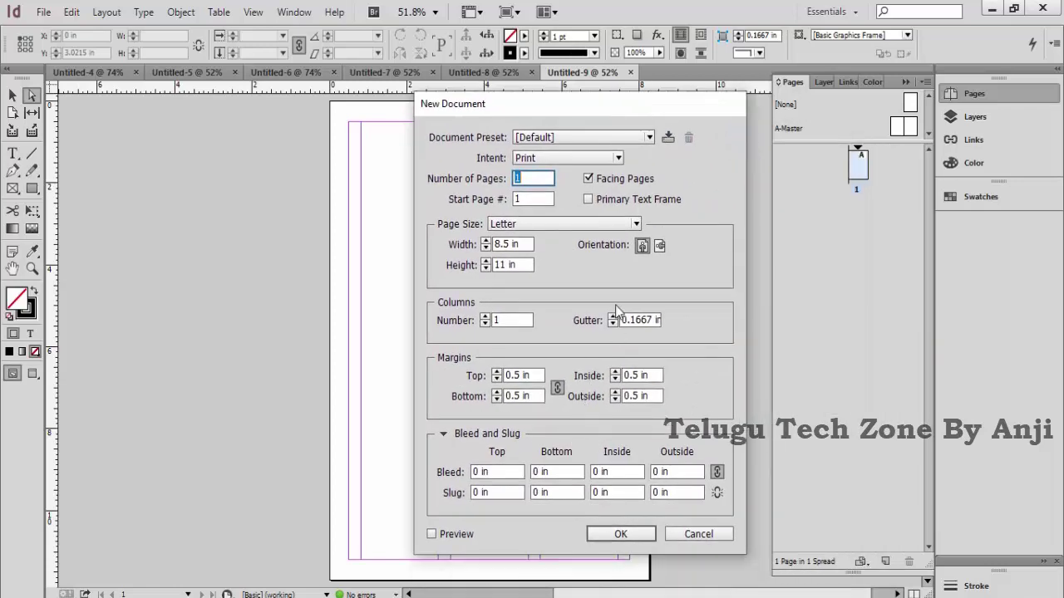
left_click(590, 180)
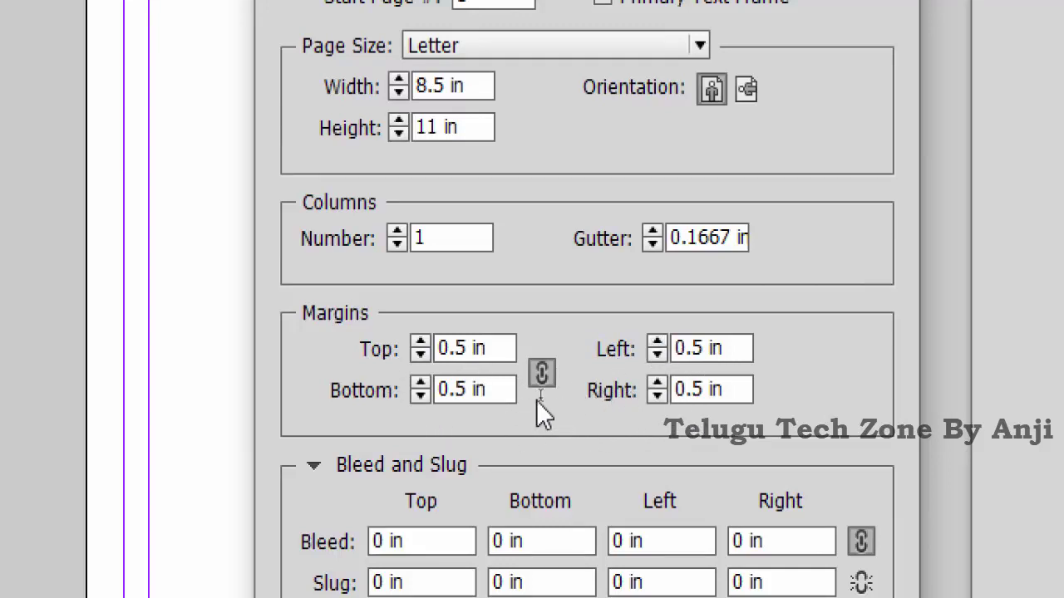
- Set all four linked margins to 1 in, and unlink them so each can have its own value
left_click_drag(468, 348, 340, 349)
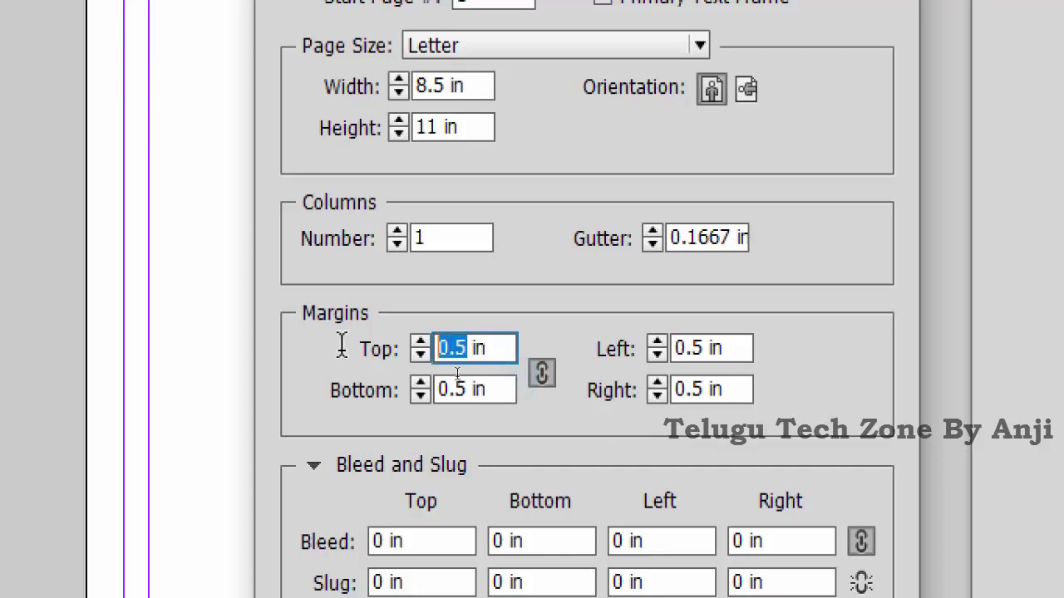
type("1")
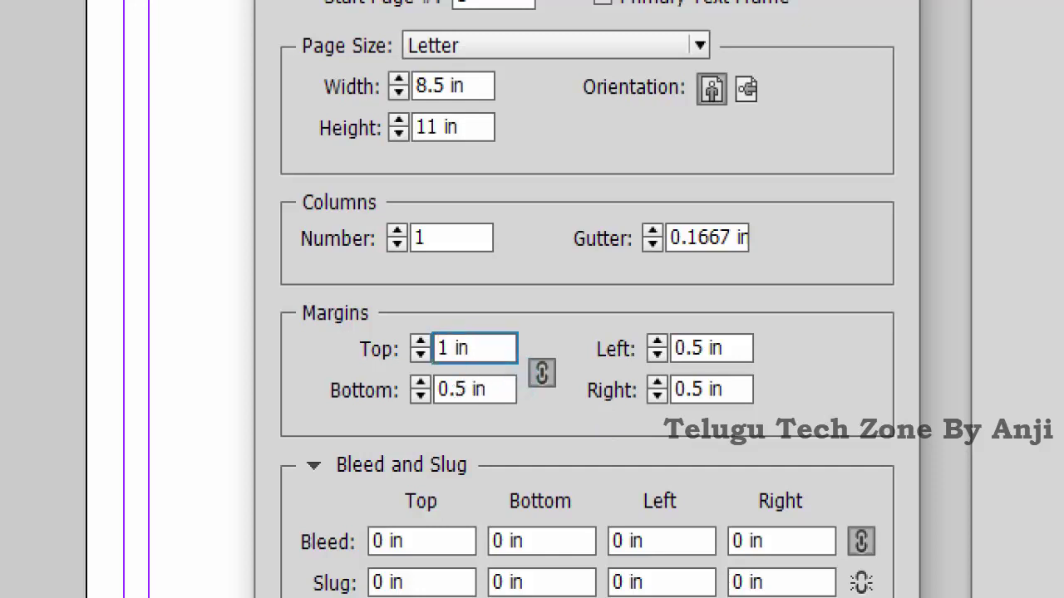
key("Tab")
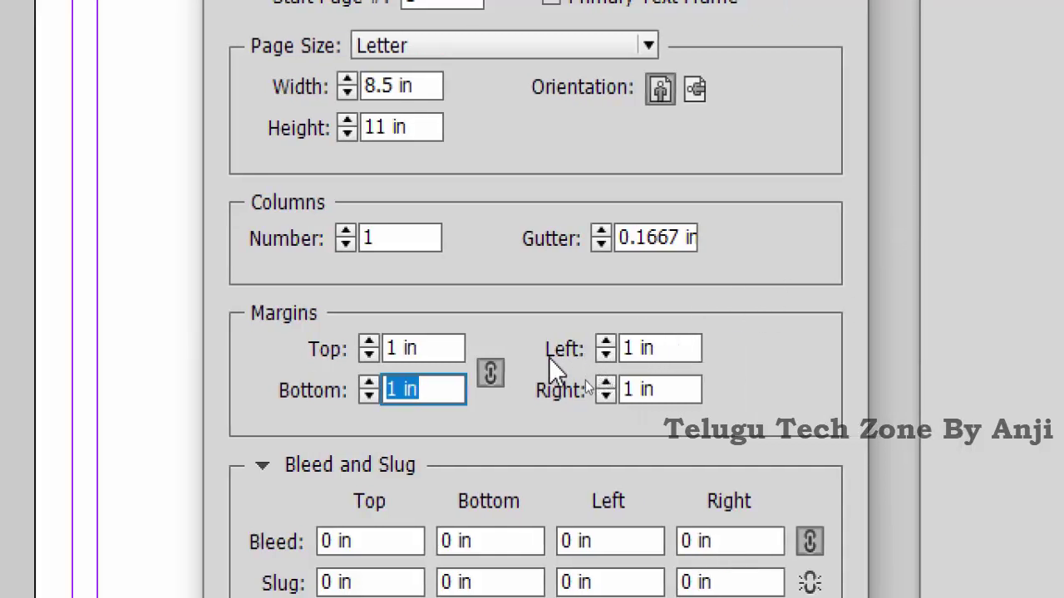
left_click(491, 376)
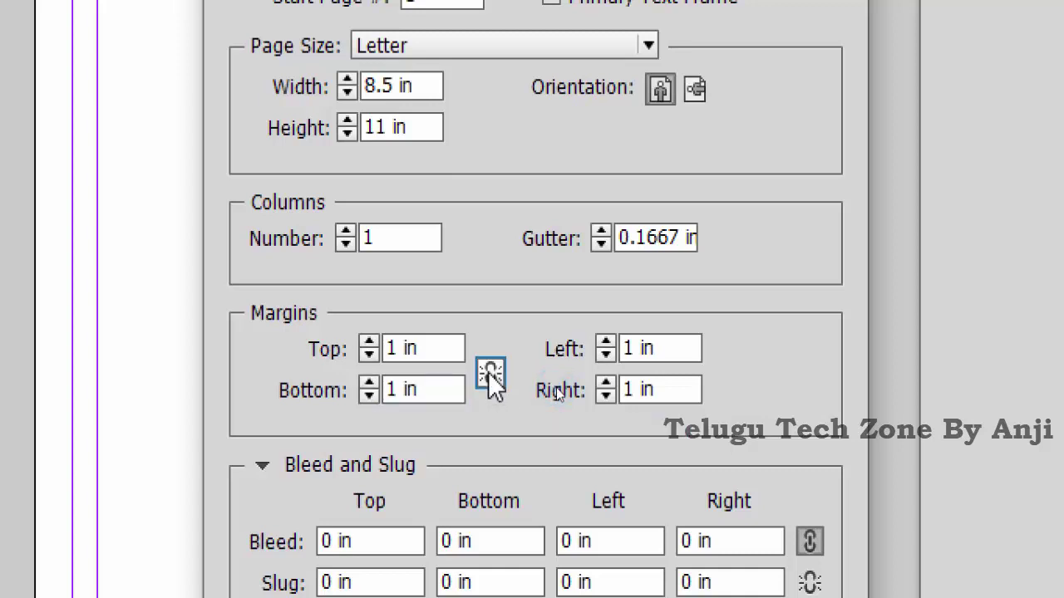
left_click_drag(407, 390, 381, 400)
type("2n")
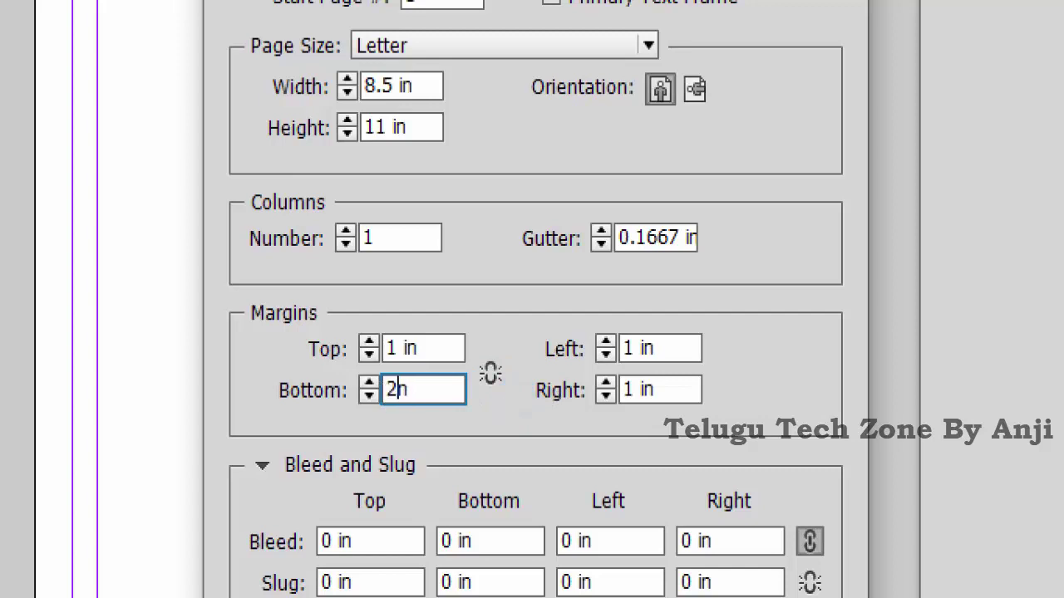
key("Tab")
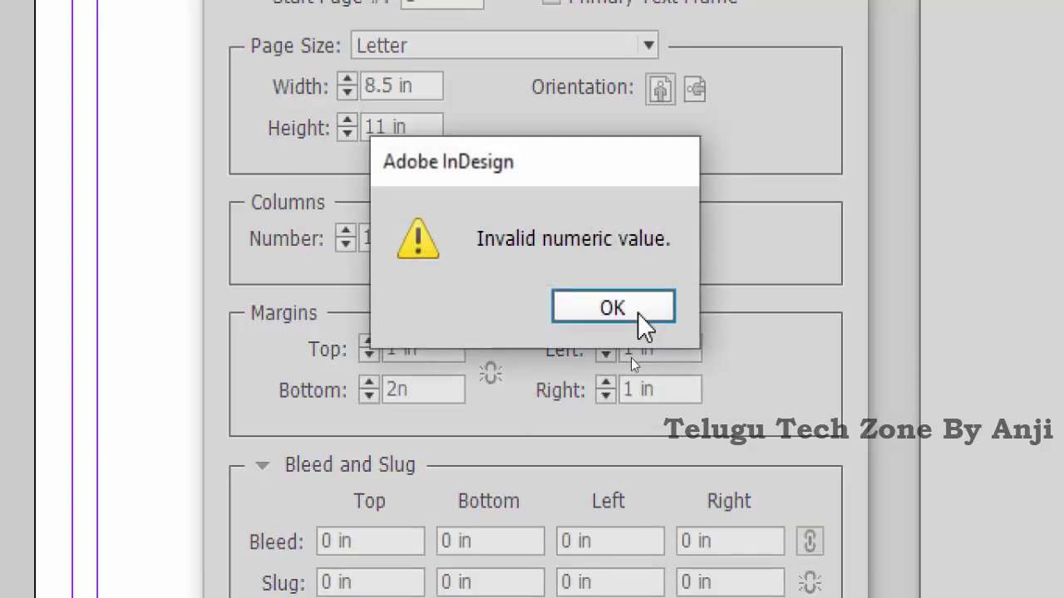
left_click(637, 313)
- Set the bottom and left margins to 1.5 in each, and create the document
left_click(392, 390)
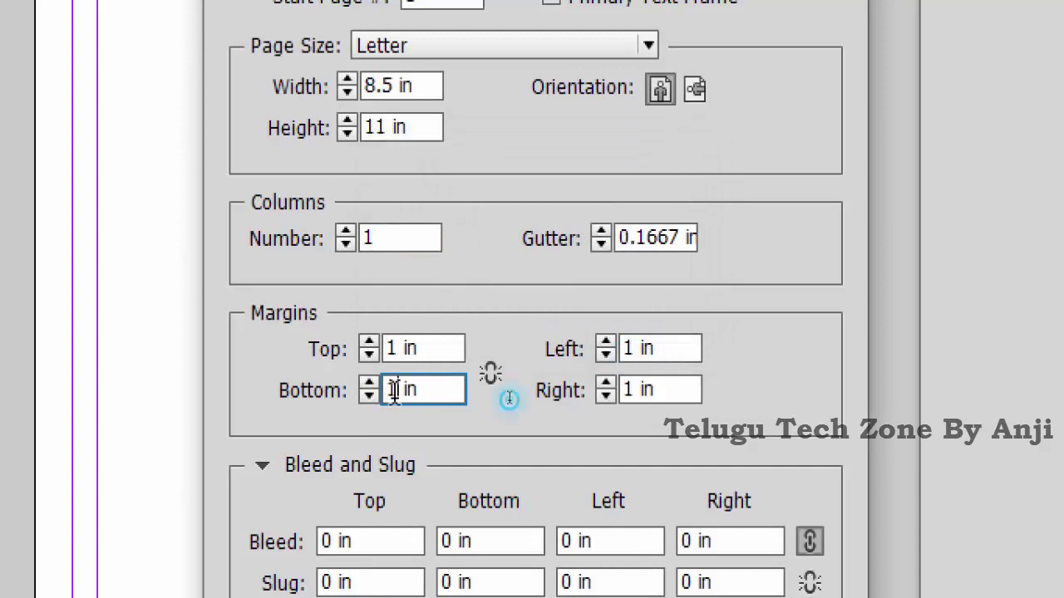
type(".5")
left_click(669, 348)
left_click(669, 347)
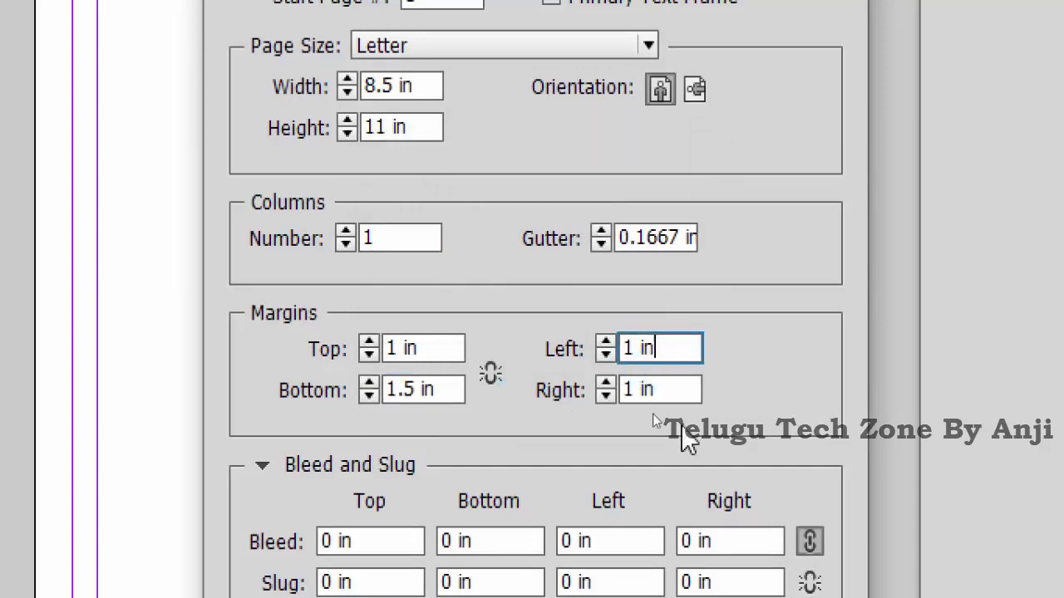
key("BackSpace")
key("BackSpace")
key("BackSpace")
key("BackSpace")
type("1.5")
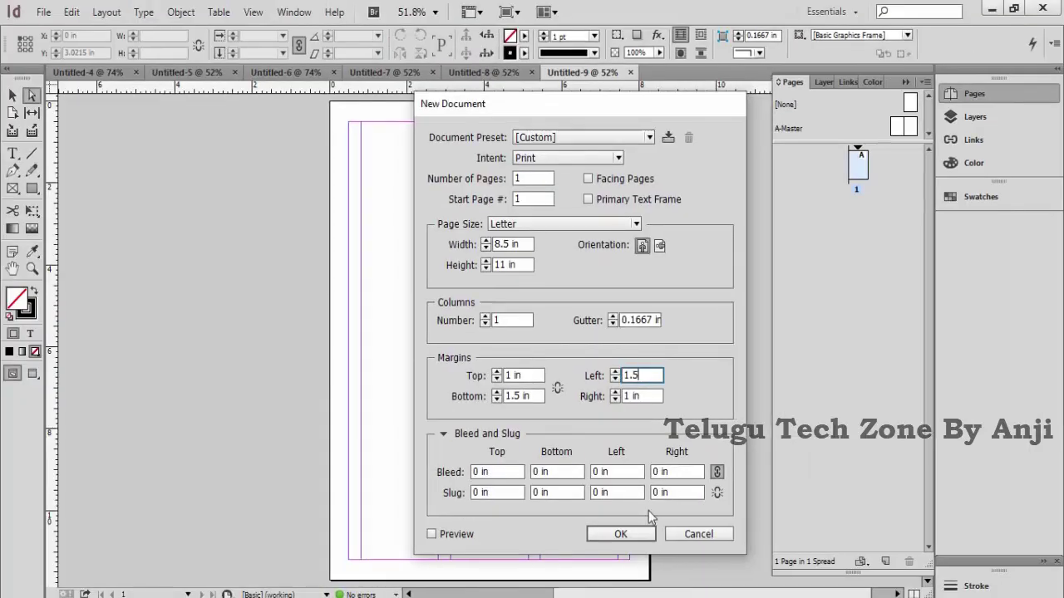
left_click(620, 534)
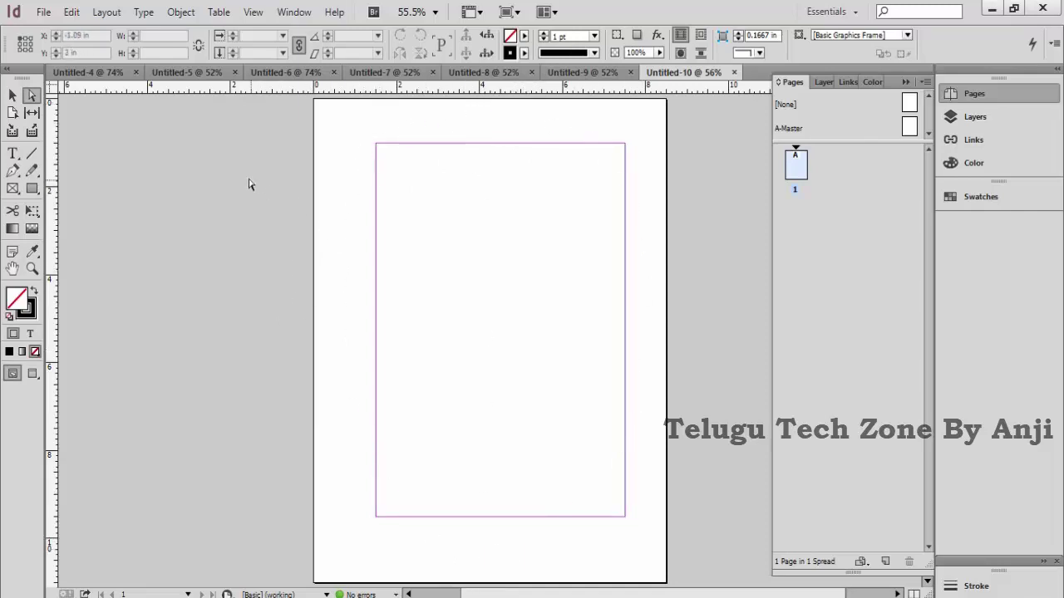
- Start another new document and collapse its Bleed and Slug settings
left_click(41, 11)
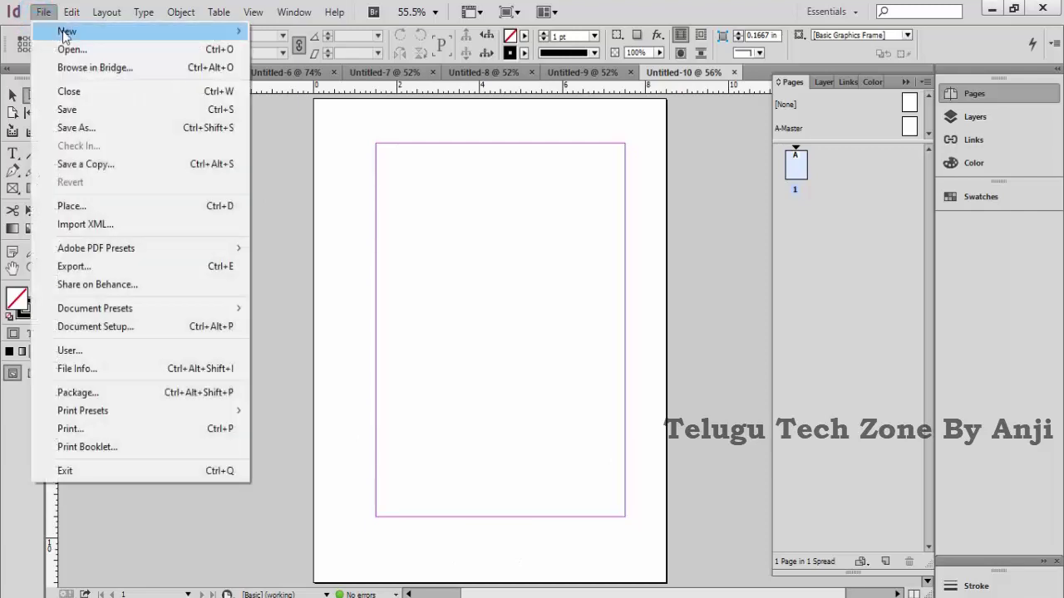
mouse_move(65, 35)
left_click(307, 33)
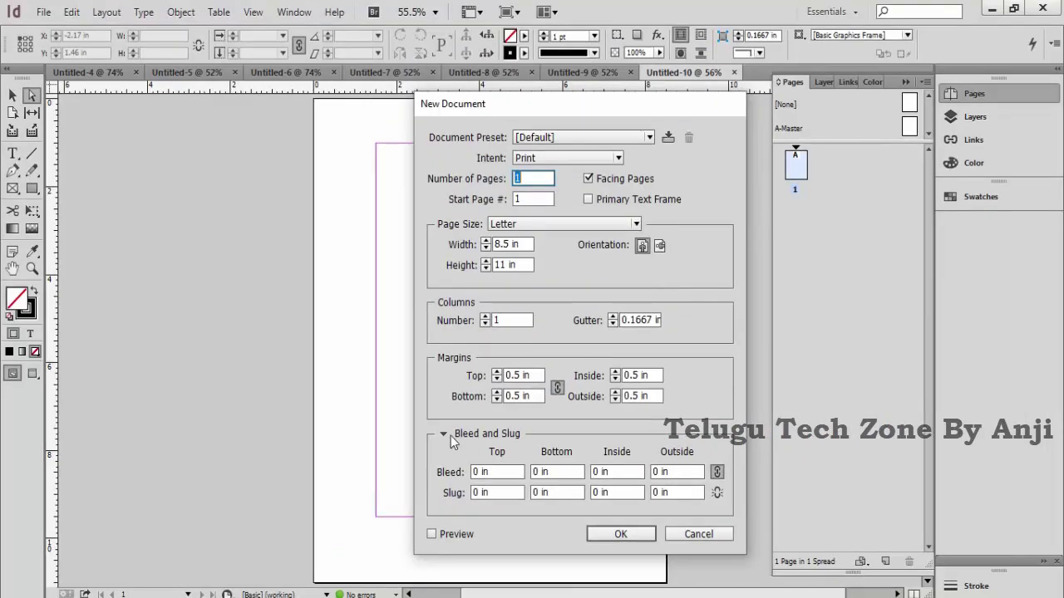
left_click(451, 437)
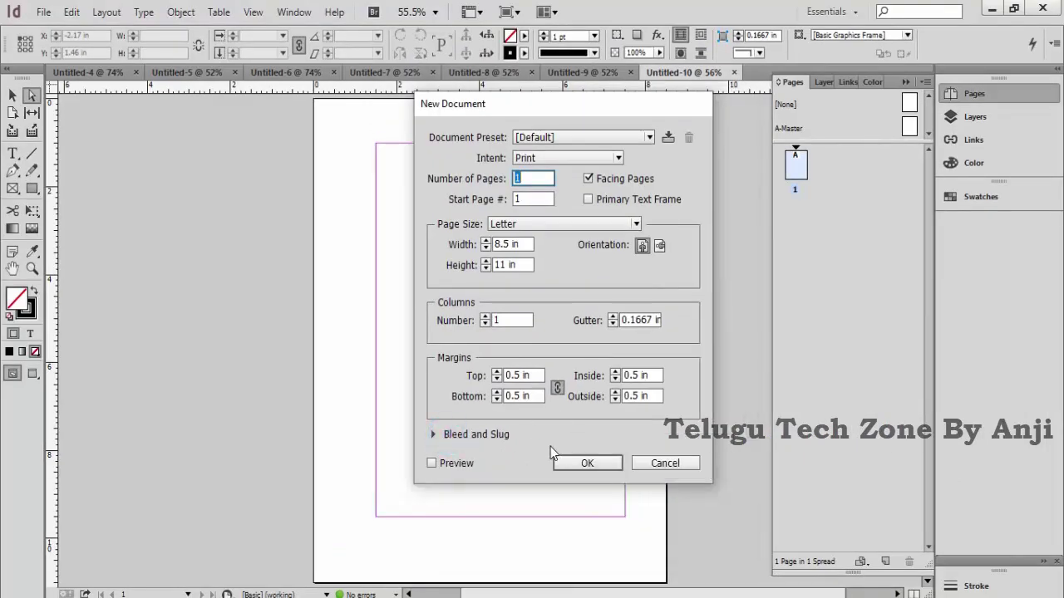